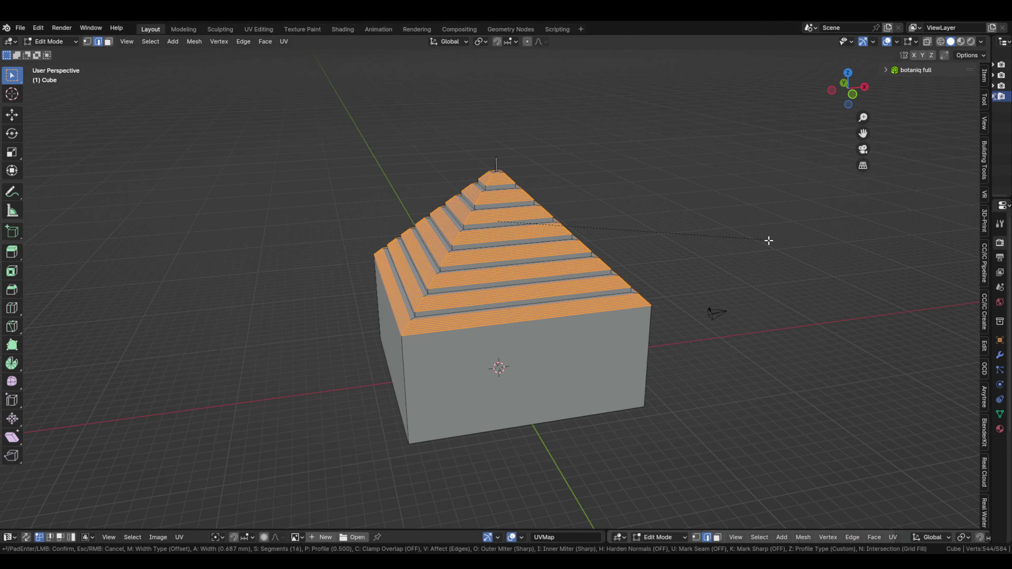
# Step: Confirm the fine bevel on the pyramid's step edges
pyautogui.click(769, 240)
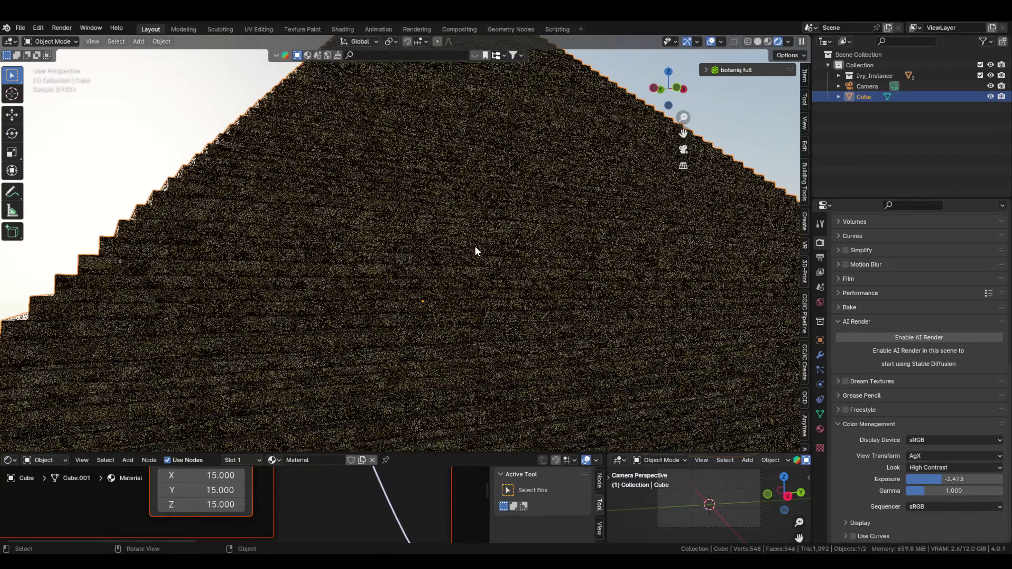
# Step: Tile the stone texture at mapping scale 15 and Cube Project the pyramid's UVs
pyautogui.moveTo(474, 256); pyautogui.dragTo(436, 252, button='middle')
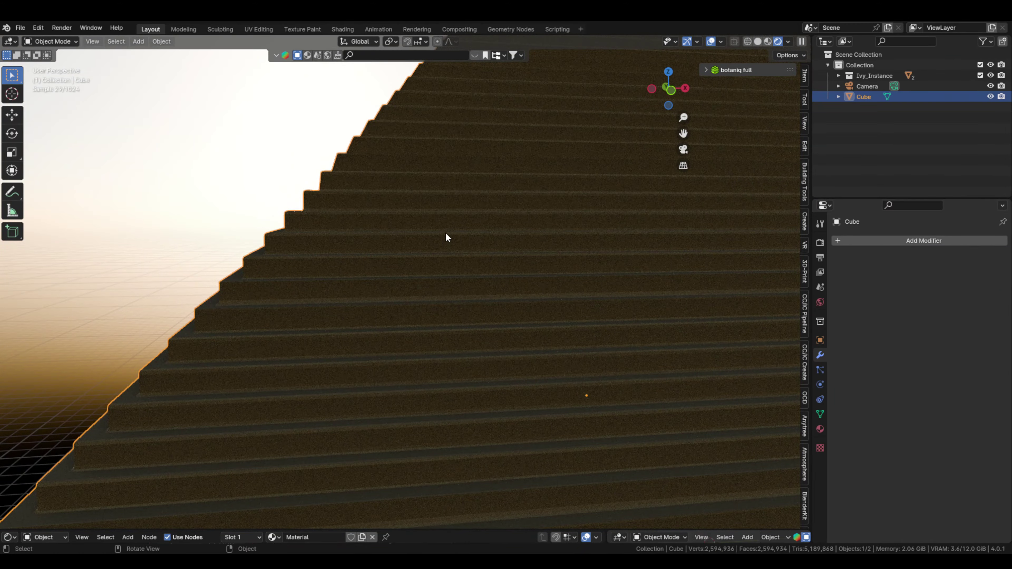
pyautogui.press('a')
pyautogui.press('u')
pyautogui.click(457, 224)
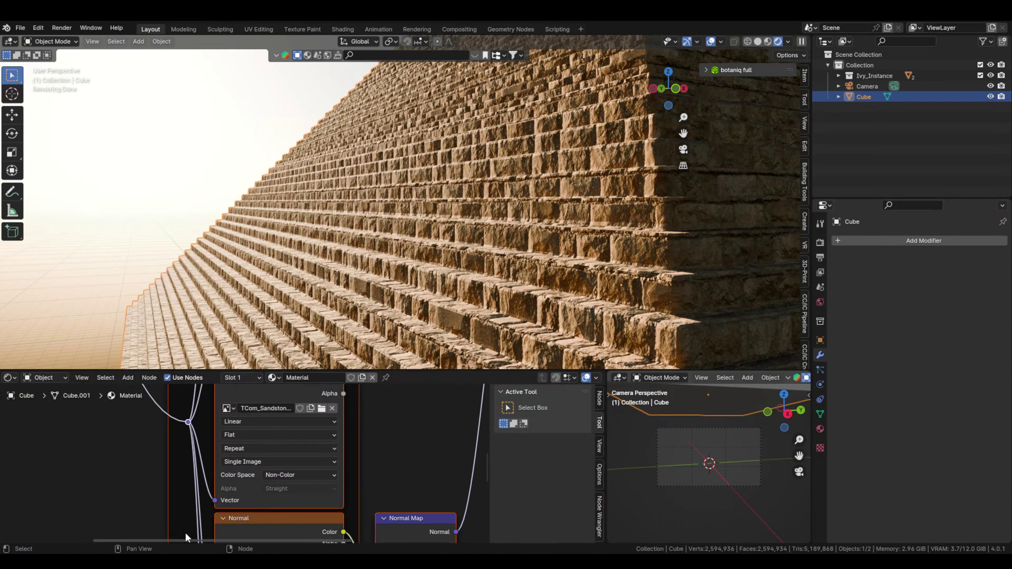
# Step: Set the pyramid material's surface displacement method to Displacement and Bump
pyautogui.click(821, 429)
pyautogui.click(884, 493)
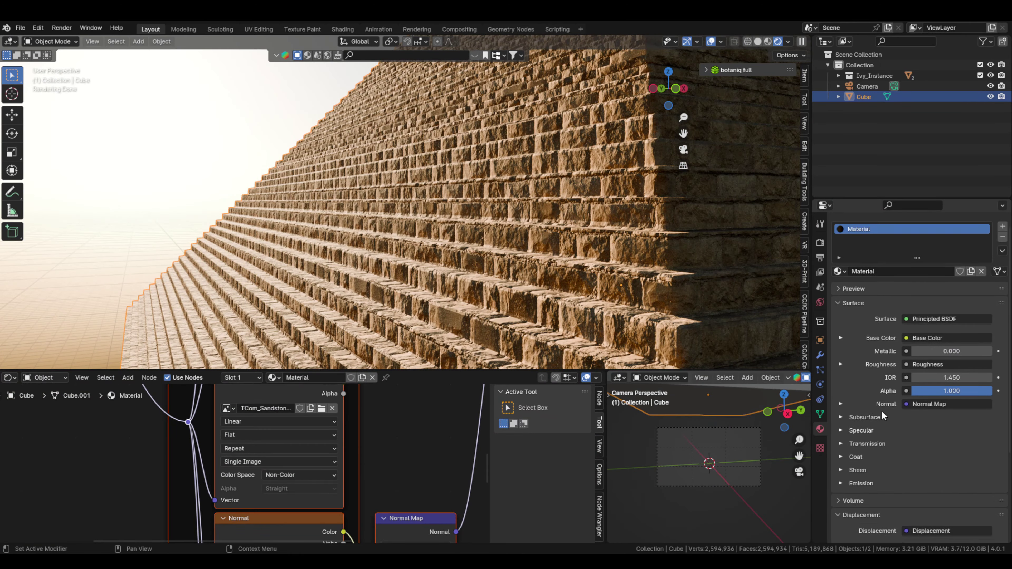
pyautogui.scroll(-5, 887, 513)
pyautogui.click(955, 457)
pyautogui.click(962, 498)
pyautogui.scroll(-2, 373, 401)
# Step: Apply the pyramid's location, rotation and scale, then open its object options
pyautogui.hotkey('ctrl', 'a')
pyautogui.click(518, 275)
pyautogui.rightClick(450, 257)
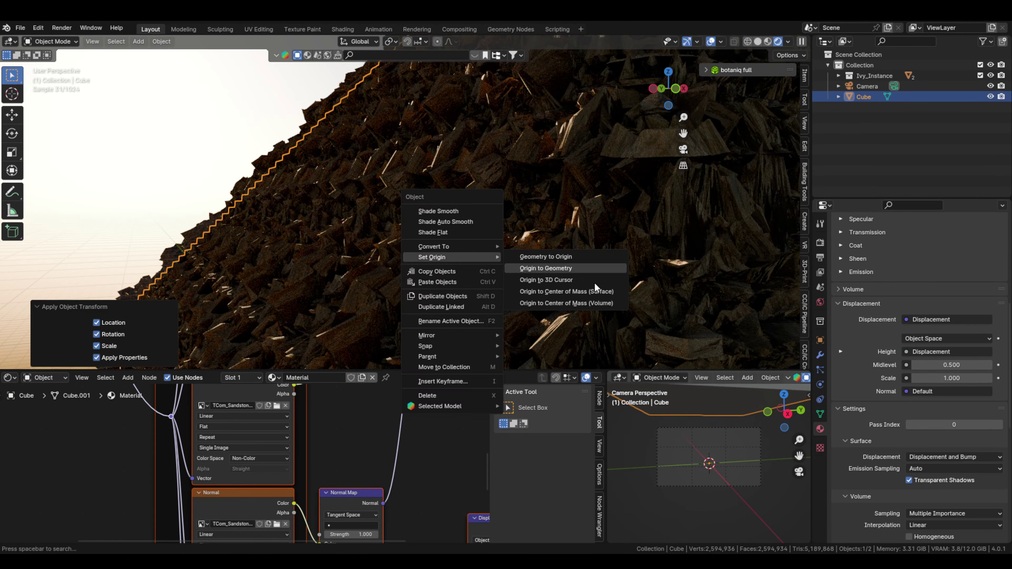
# Step: Lower the displacement scale from 0.2 down to 0.075
pyautogui.click(295, 460)
pyautogui.write('0.2')
pyautogui.press('Return')
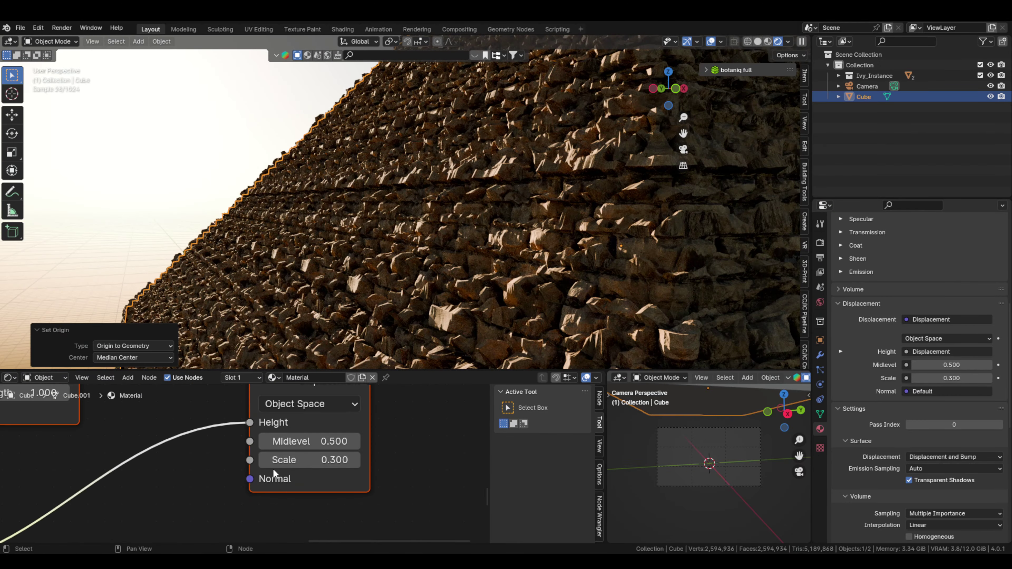
pyautogui.keyDown('ctrl'); pyautogui.scroll(-1, 309, 460); pyautogui.keyUp('ctrl')
pyautogui.moveTo(542, 259); pyautogui.dragTo(563, 193, button='middle')
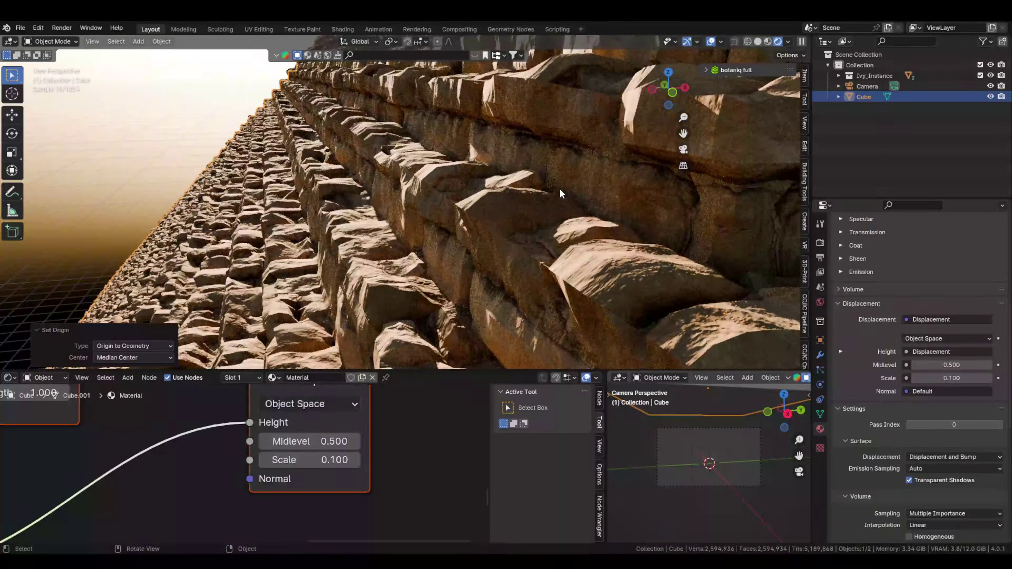
pyautogui.write('5')
pyautogui.press('Return')
pyautogui.scroll(-5, 399, 199)
# Step: Duplicate the textured pyramid twice, placing a third pyramid beside the others
pyautogui.hotkey('shift', 'd')
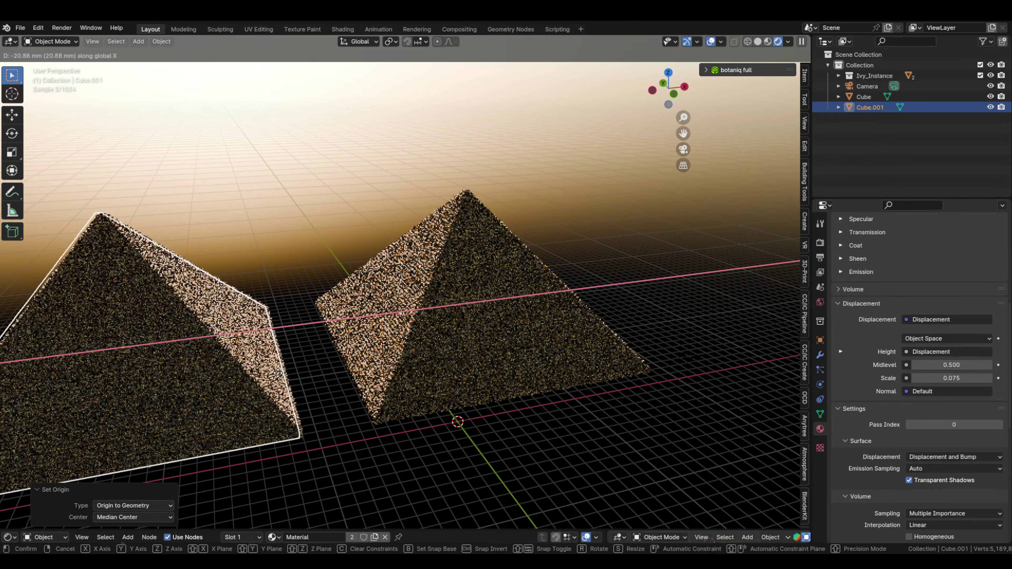
pyautogui.press('s')
pyautogui.press('Return')
pyautogui.click(672, 242)
pyautogui.click(711, 340)
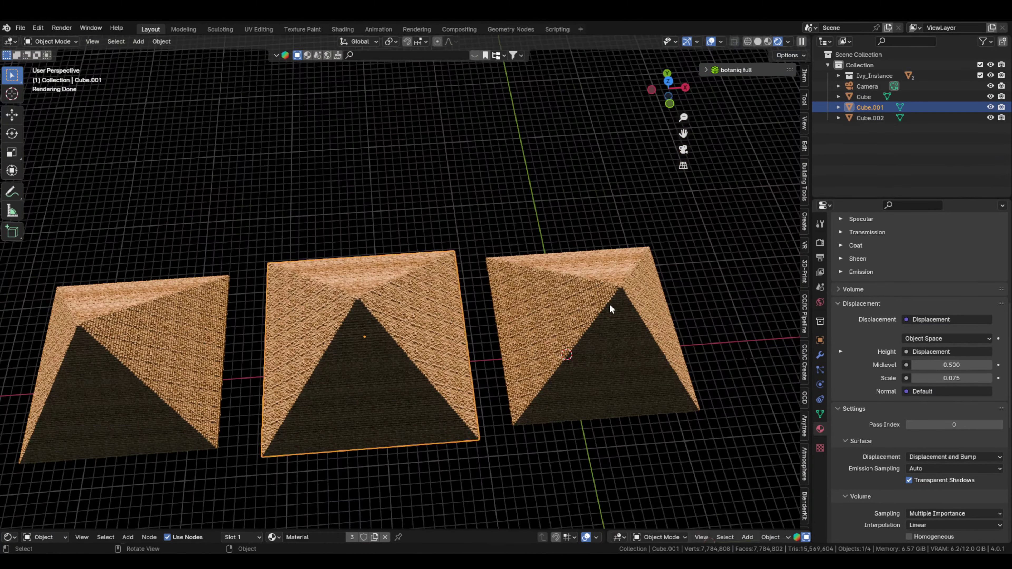
# Step: Move the chosen pyramid along Y and view the layout from top orthographic (Numpad 7)
pyautogui.press('g')
pyautogui.press('y')
pyautogui.click(651, 284)
pyautogui.hotkey('ctrl', 'space')
pyautogui.moveTo(651, 284); pyautogui.dragTo(651, 285, button='middle')
pyautogui.press('g')
pyautogui.press('y')
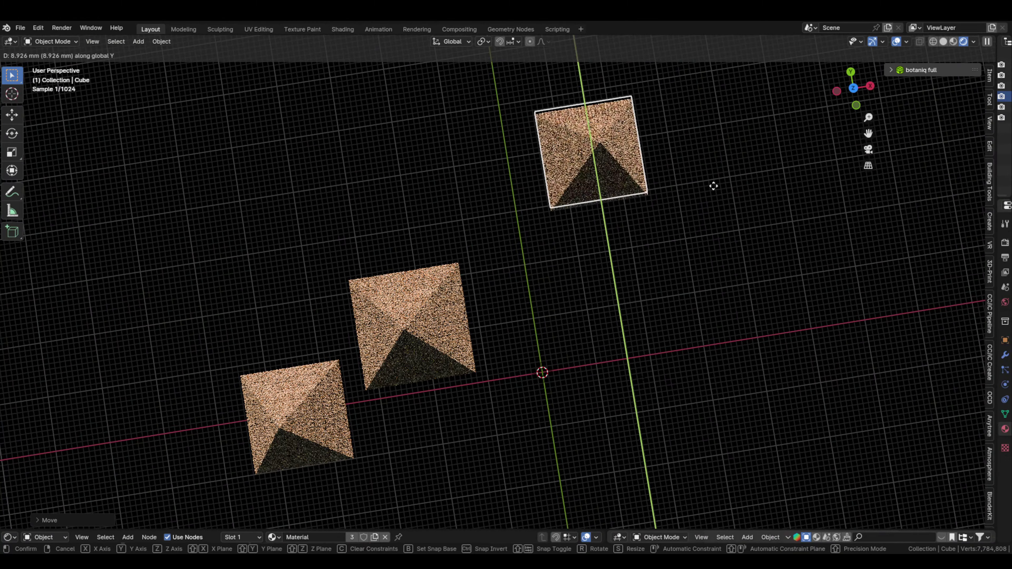
pyautogui.press('KP_7')
pyautogui.press('y')
pyautogui.press('y')
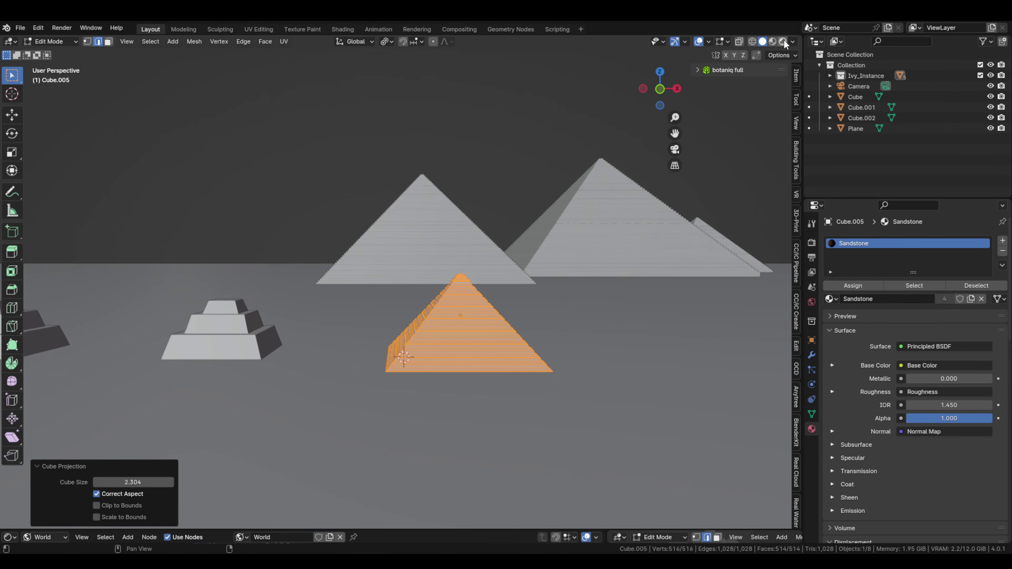
# Step: Switch to rendered shading and assign the Sandstone material to the stepped pyramid
pyautogui.click(783, 42)
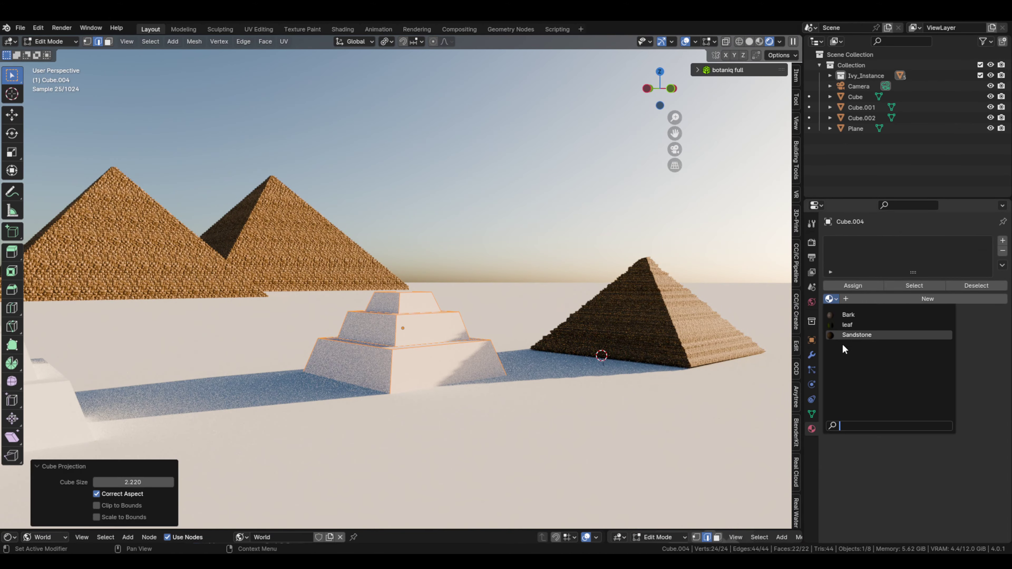
pyautogui.click(856, 335)
pyautogui.moveTo(519, 359); pyautogui.dragTo(613, 368, button='middle')
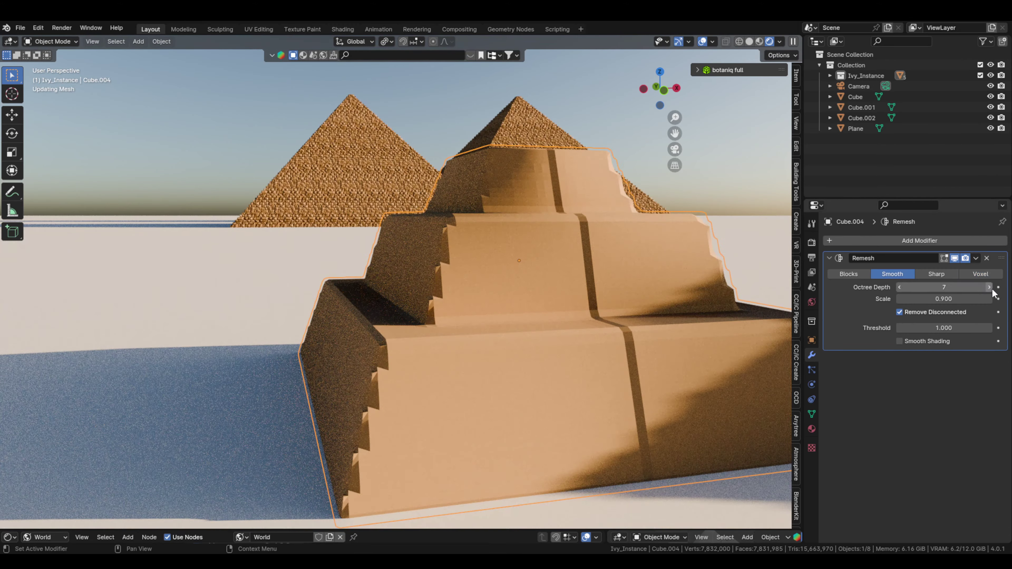
# Step: Apply a deeper remesh to the stepped pyramid and resize its UVs over the height texture
pyautogui.click(990, 288)
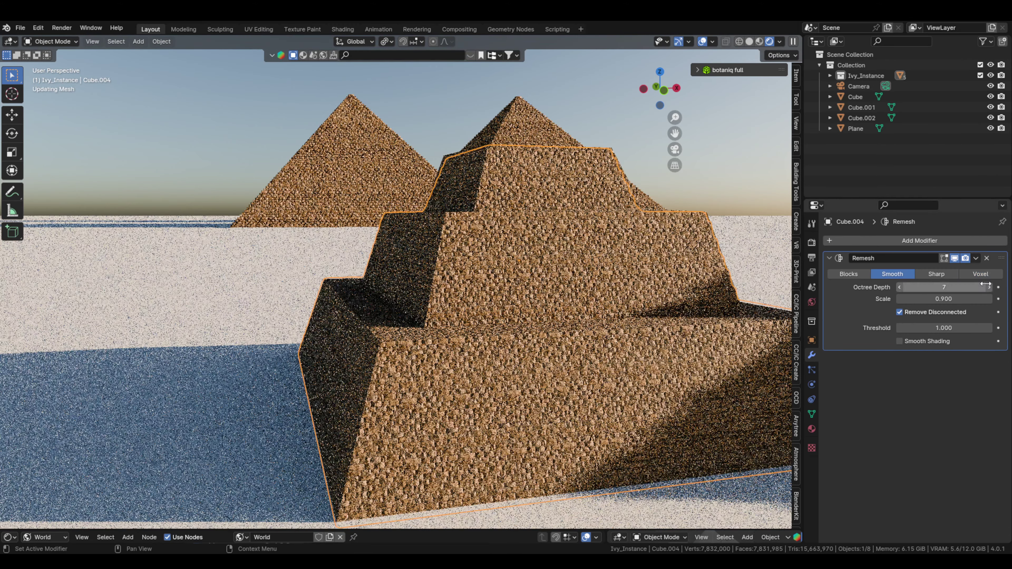
pyautogui.click(976, 258)
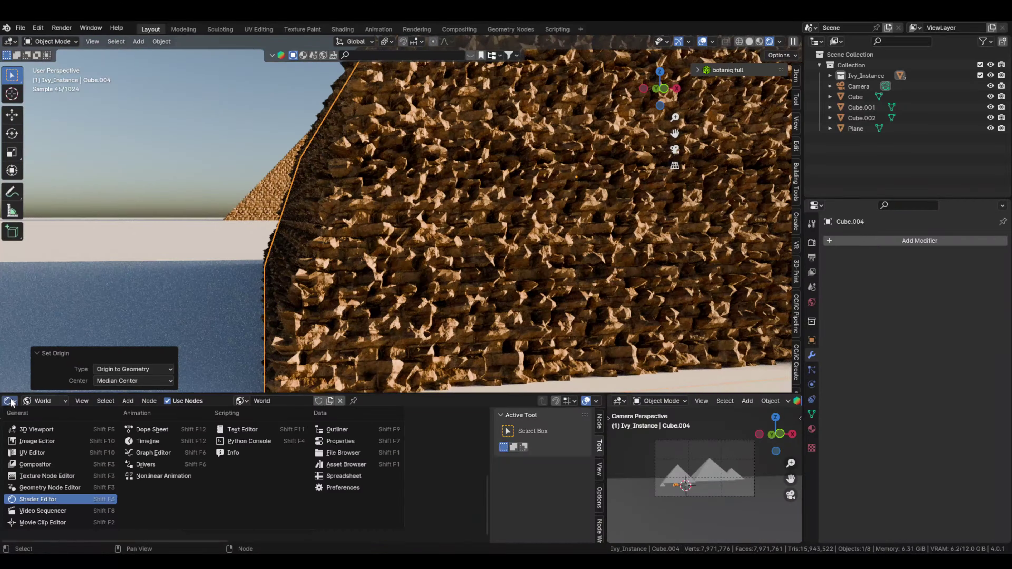
pyautogui.click(37, 441)
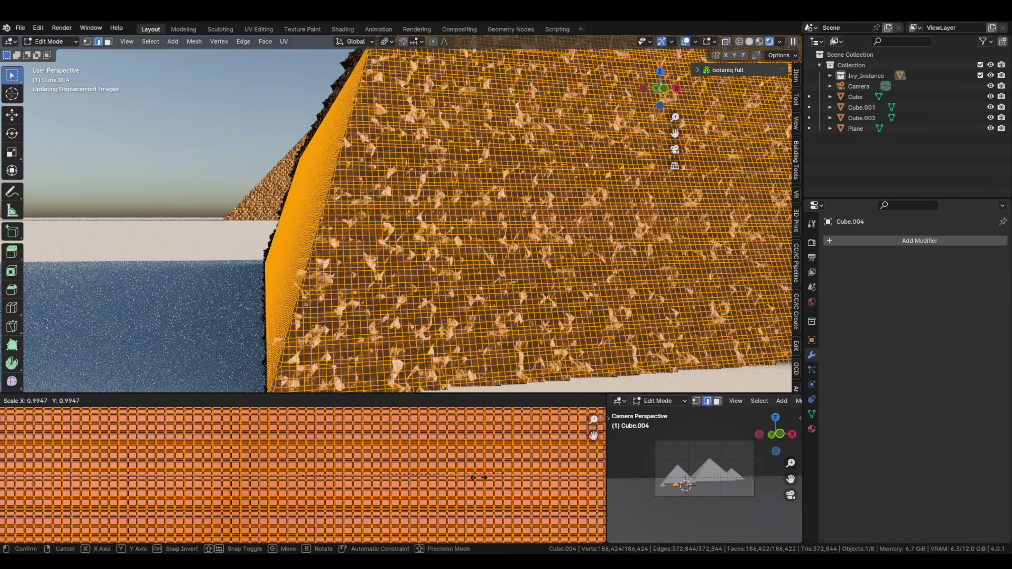
pyautogui.moveTo(615, 241); pyautogui.dragTo(529, 243, button='middle')
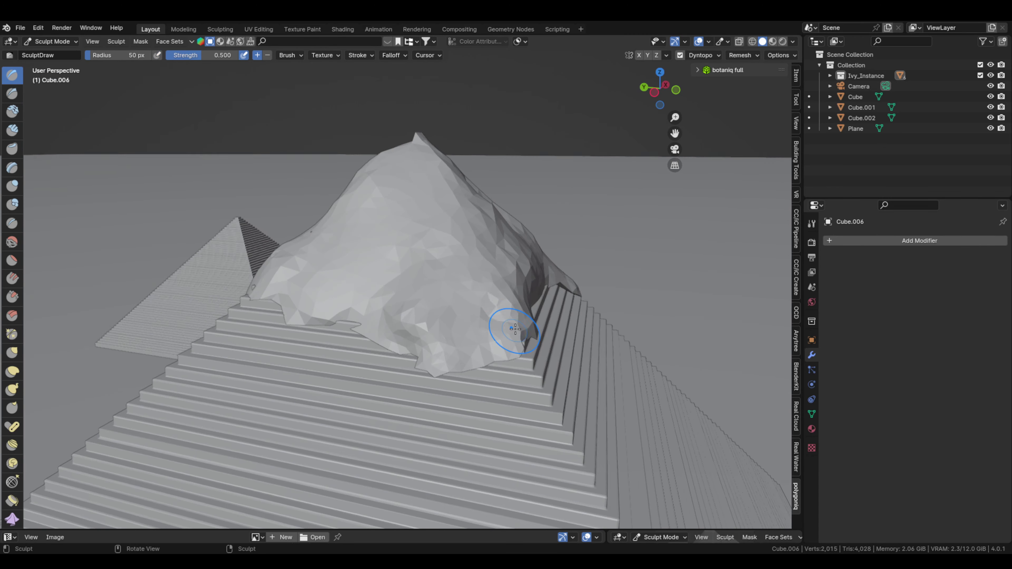
# Step: Orbit and zoom around the pyramids to inspect the sculpted peak and stepped corners
pyautogui.moveTo(516, 329); pyautogui.dragTo(494, 204, button='middle')
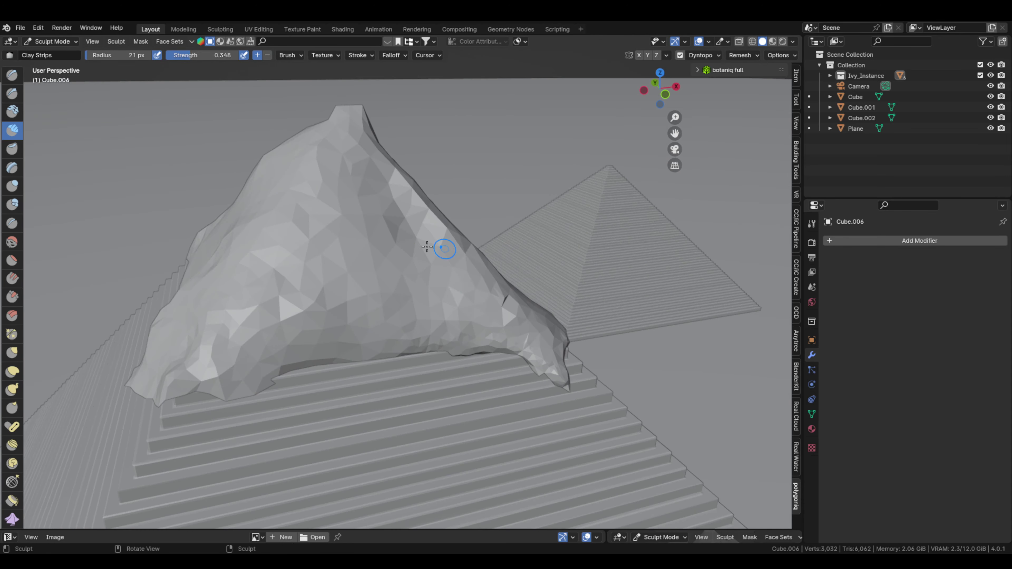
pyautogui.moveTo(334, 312); pyautogui.dragTo(564, 343, button='middle')
pyautogui.scroll(5, 564, 343)
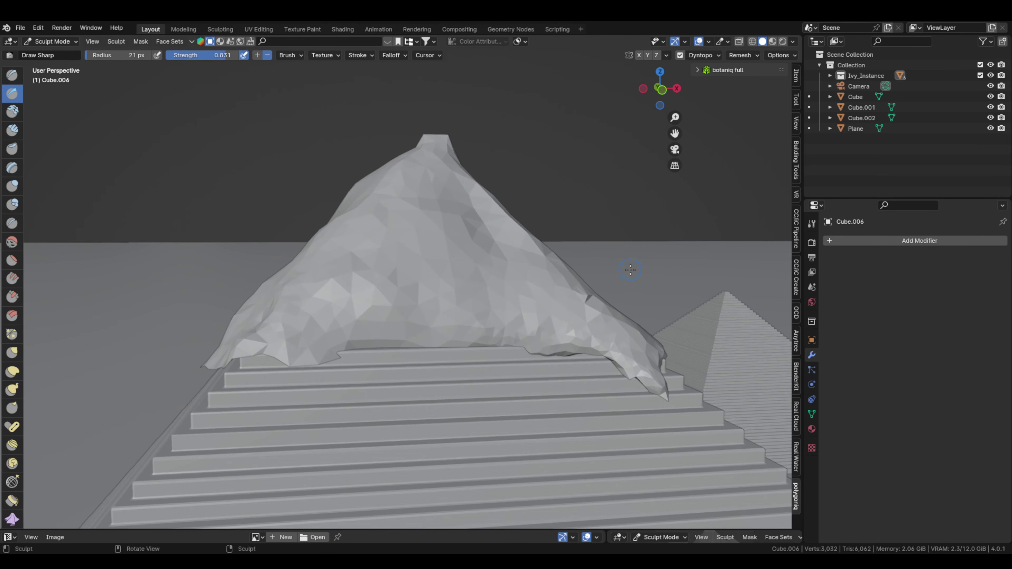
pyautogui.moveTo(631, 270); pyautogui.dragTo(507, 256, button='middle')
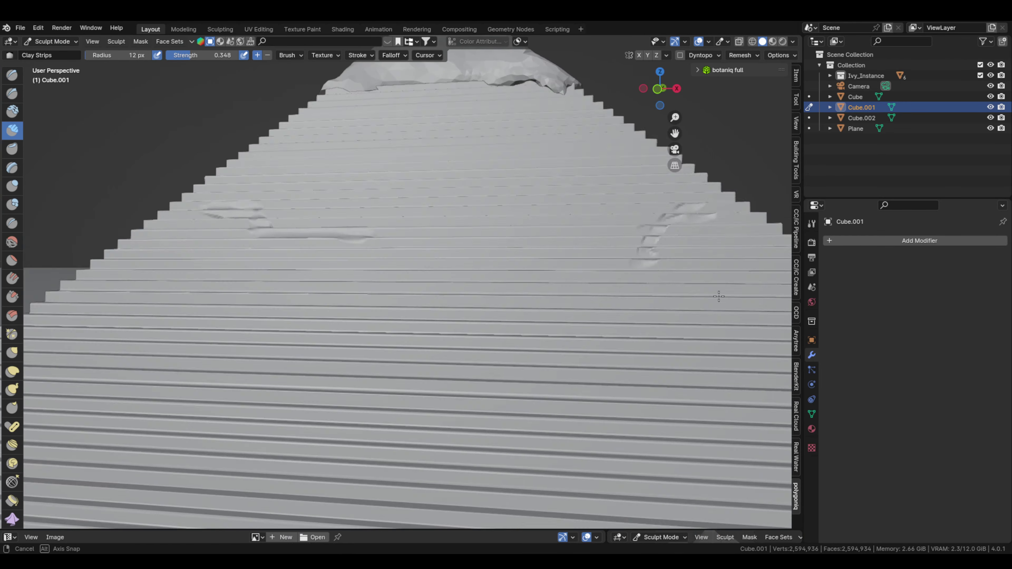
pyautogui.moveTo(374, 290); pyautogui.dragTo(701, 441, button='middle')
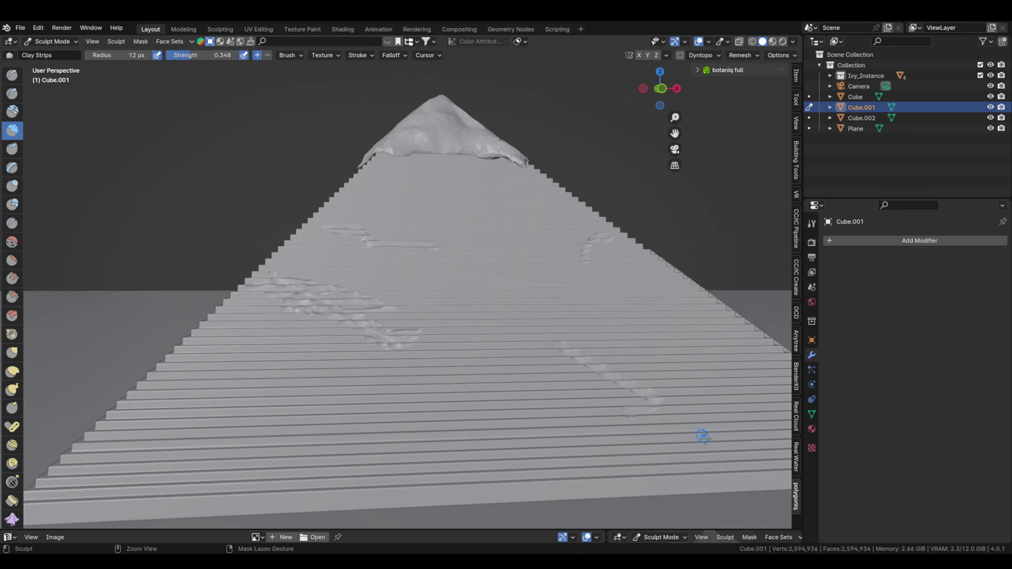
pyautogui.scroll(5, 617, 213)
pyautogui.moveTo(617, 212)
pyautogui.mouseDown(button='middle')
pyautogui.moveTo(571, 308)
pyautogui.moveTo(654, 457)
pyautogui.mouseUp(button='middle')
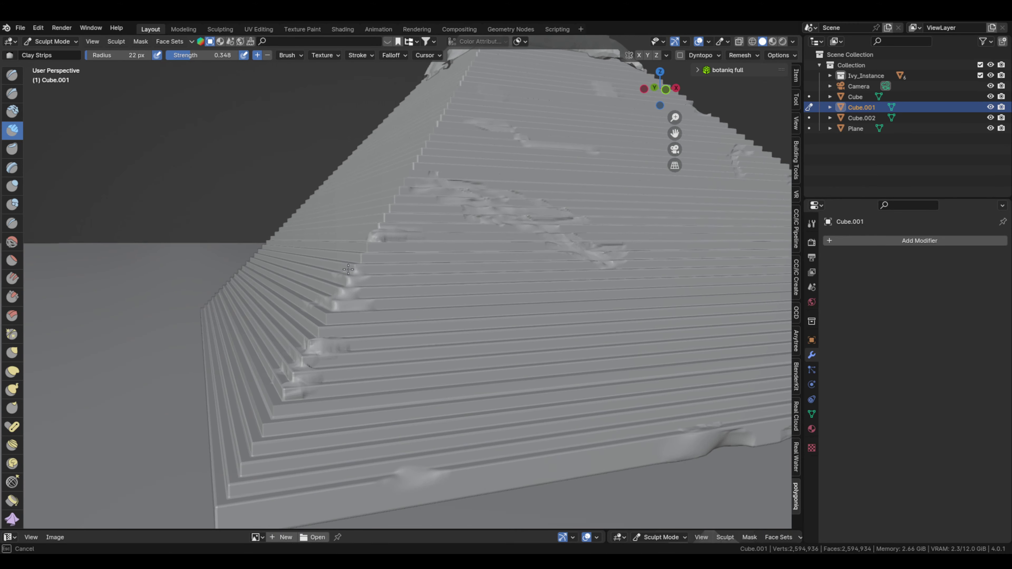
pyautogui.moveTo(348, 270)
pyautogui.mouseDown(button='middle')
pyautogui.moveTo(496, 209)
pyautogui.moveTo(605, 294)
pyautogui.moveTo(515, 221)
pyautogui.mouseUp(button='middle')
# Step: Dismiss the dynamic topology warning and sculpt a first clay blob onto the pyramid face
pyautogui.press('Tab')
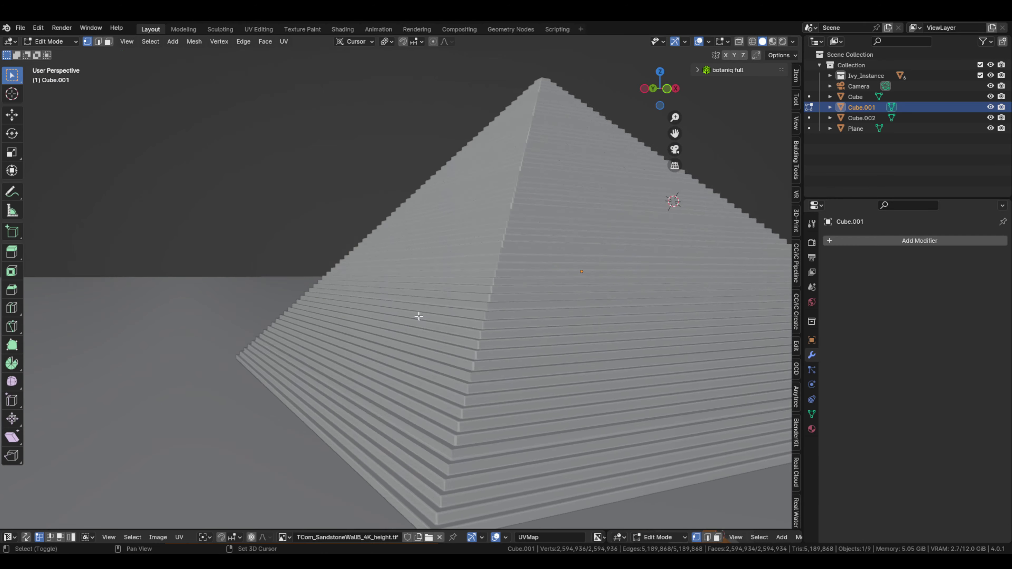
pyautogui.moveTo(419, 316); pyautogui.dragTo(410, 198, button='middle')
pyautogui.press('Tab')
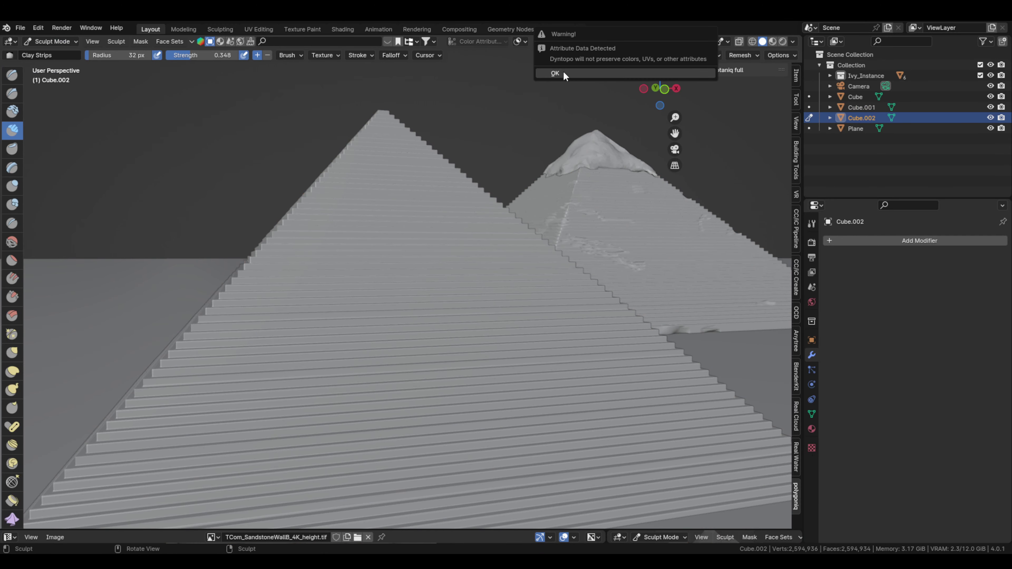
pyautogui.click(555, 73)
pyautogui.moveTo(458, 251); pyautogui.dragTo(471, 287)
pyautogui.keyDown('ctrl'); pyautogui.moveTo(524, 301); pyautogui.dragTo(453, 329, button='middle'); pyautogui.keyUp('ctrl')
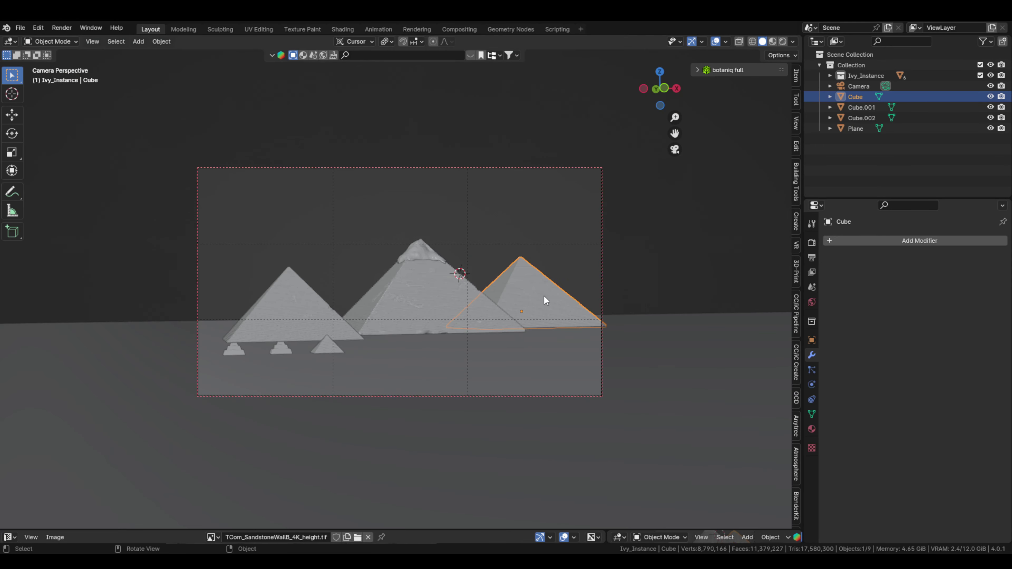
# Step: Frame the pyramid and sculpt a smoothed bump and a lump onto its face
pyautogui.press('KP_Decimal')
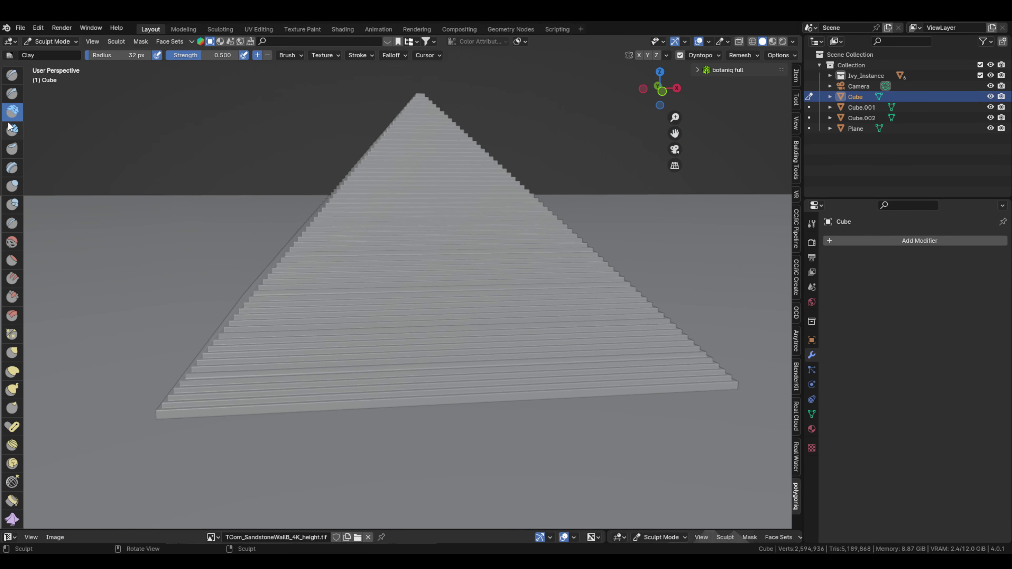
pyautogui.scroll(3, 461, 319)
pyautogui.moveTo(458, 324); pyautogui.dragTo(467, 350)
pyautogui.scroll(-3, 495, 351)
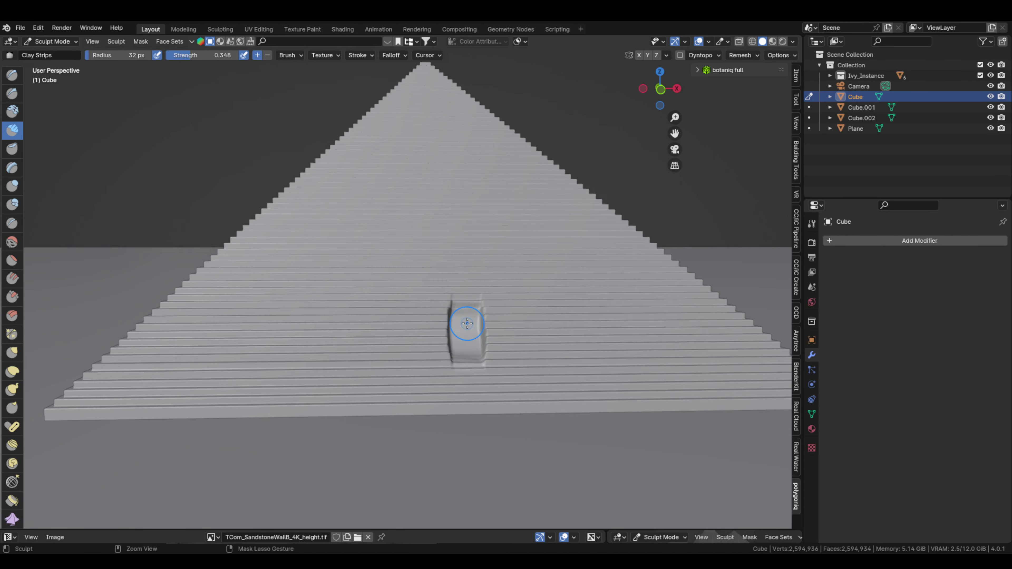
pyautogui.scroll(5, 467, 323)
pyautogui.moveTo(390, 383); pyautogui.dragTo(393, 406)
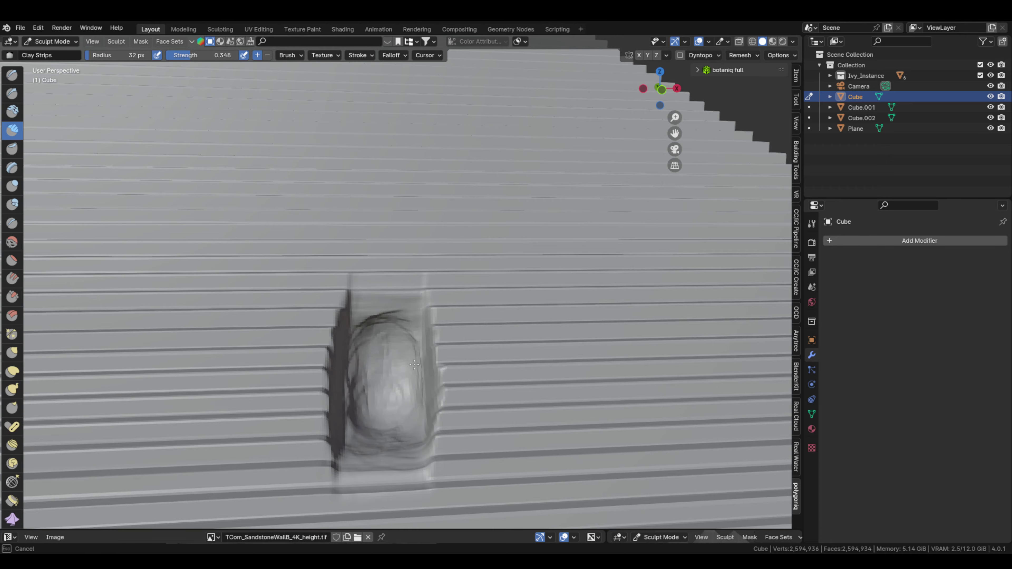
# Step: Shrink the brush to 16 px, sculpt more lumps, and switch to camera view
pyautogui.moveTo(372, 428)
pyautogui.mouseDown(button='middle')
pyautogui.moveTo(410, 392)
pyautogui.moveTo(328, 358)
pyautogui.mouseUp(button='middle')
pyautogui.scroll(-5, 398, 395)
pyautogui.moveTo(328, 357); pyautogui.dragTo(359, 279)
pyautogui.moveTo(359, 279)
pyautogui.mouseDown(button='middle')
pyautogui.moveTo(511, 333)
pyautogui.moveTo(361, 364)
pyautogui.moveTo(592, 254)
pyautogui.moveTo(518, 279)
pyautogui.mouseUp(button='middle')
pyautogui.click(361, 365)
pyautogui.press('KP_0')
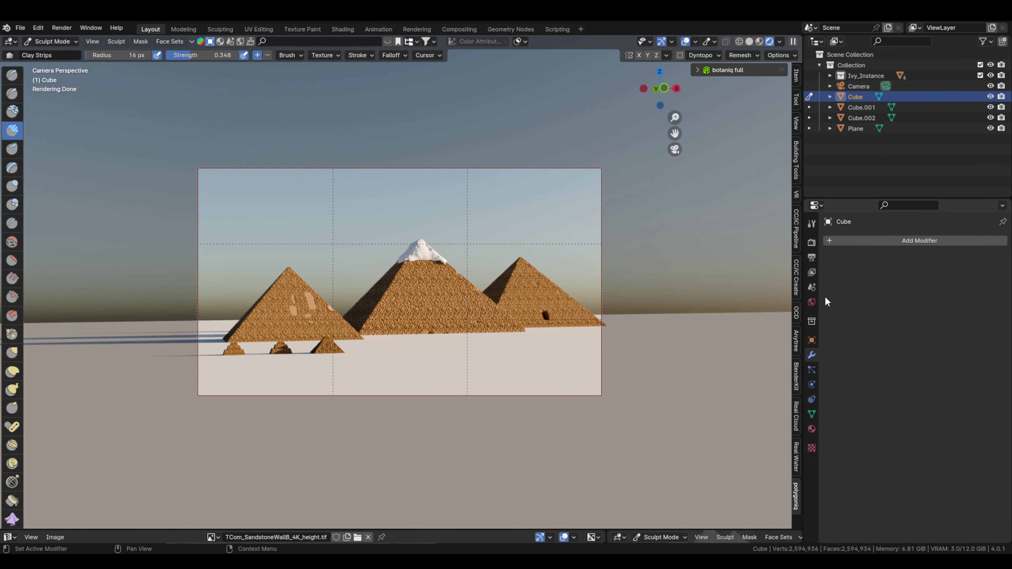
# Step: Select the small pyramid in Object Mode and duplicate it, then return to camera view
pyautogui.click(50, 41)
pyautogui.click(56, 64)
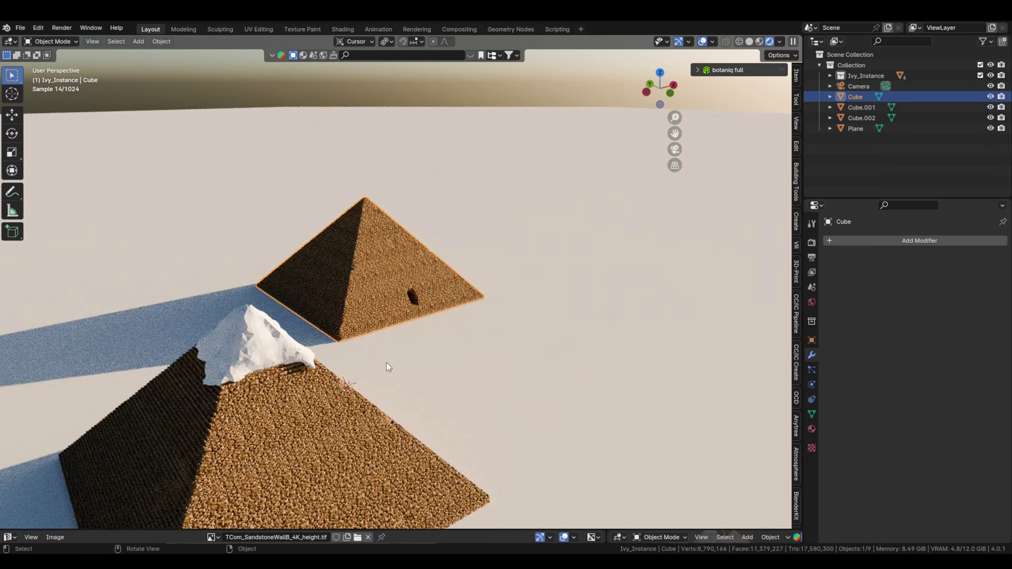
pyautogui.moveTo(343, 319); pyautogui.dragTo(478, 272, button='middle')
pyautogui.press('KP_1')
pyautogui.hotkey('shift', 'd')
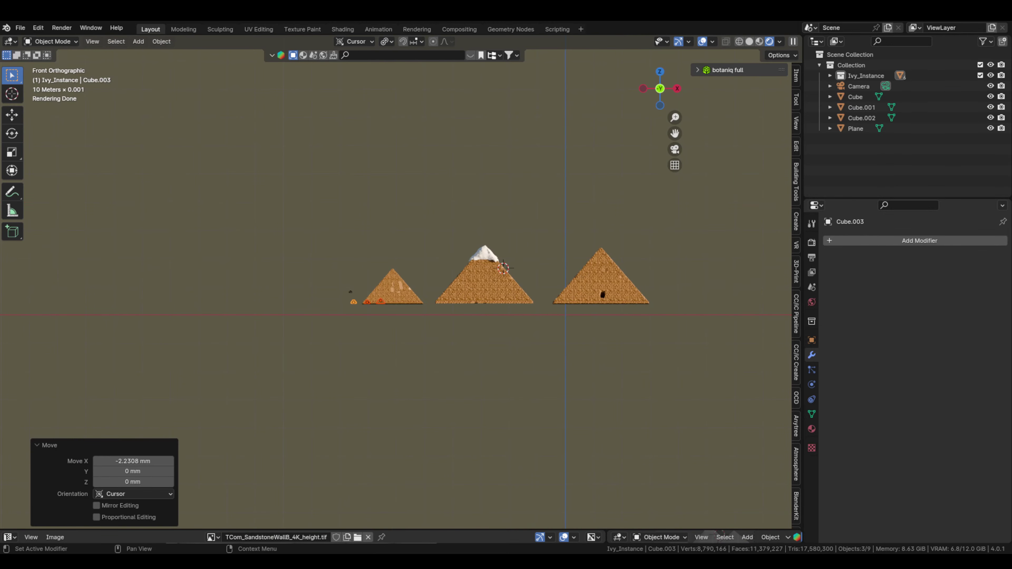
pyautogui.press('Escape')
pyautogui.press('KP_0')
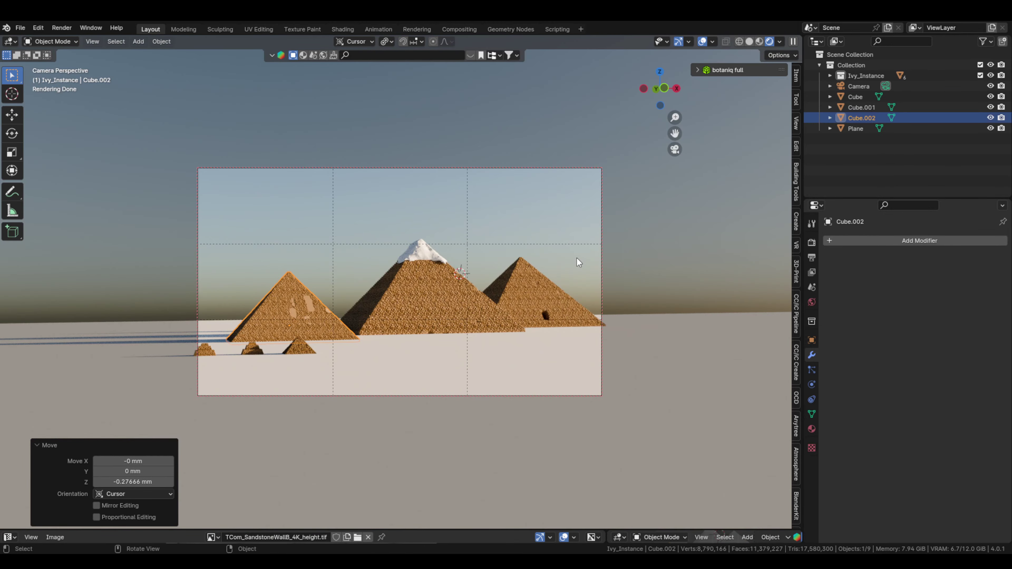
# Step: Select the middle pyramid's peak faces and assign the Sandstone material to them
pyautogui.press('Tab')
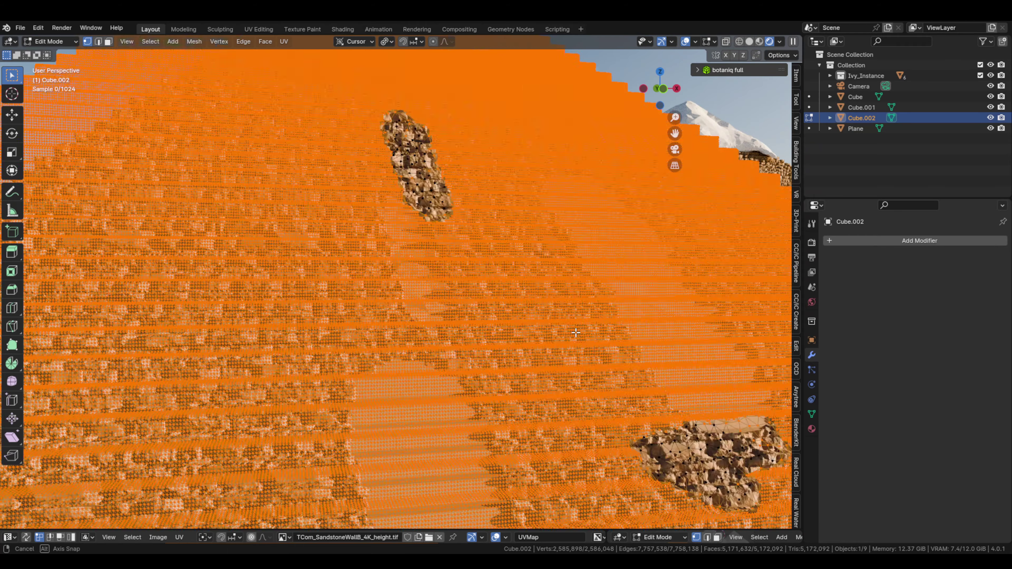
pyautogui.moveTo(576, 332)
pyautogui.mouseDown(button='middle')
pyautogui.moveTo(191, 194)
pyautogui.moveTo(375, 201)
pyautogui.mouseUp(button='middle')
pyautogui.press('3')
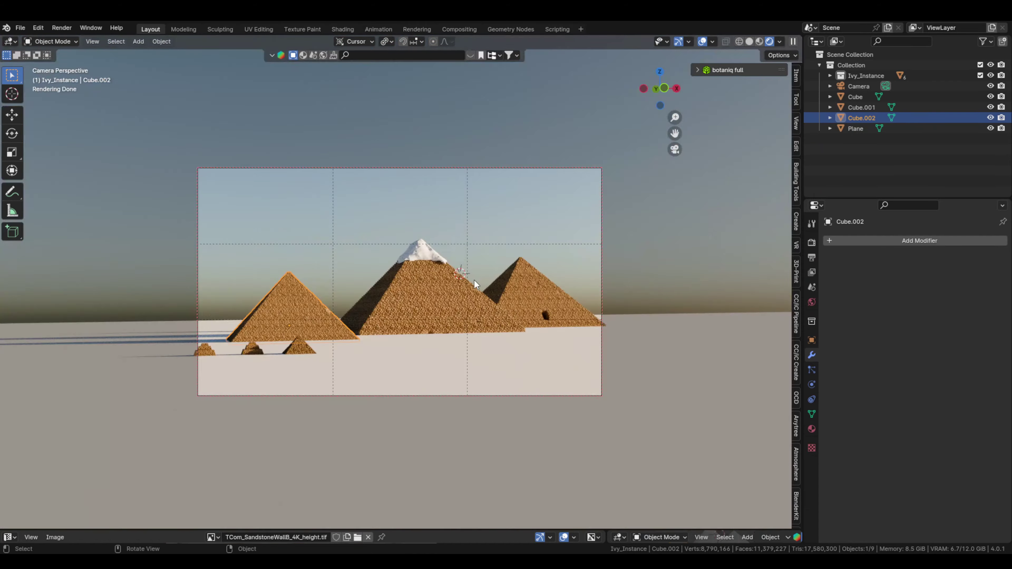
pyautogui.press('Return')
pyautogui.press('KP_Decimal')
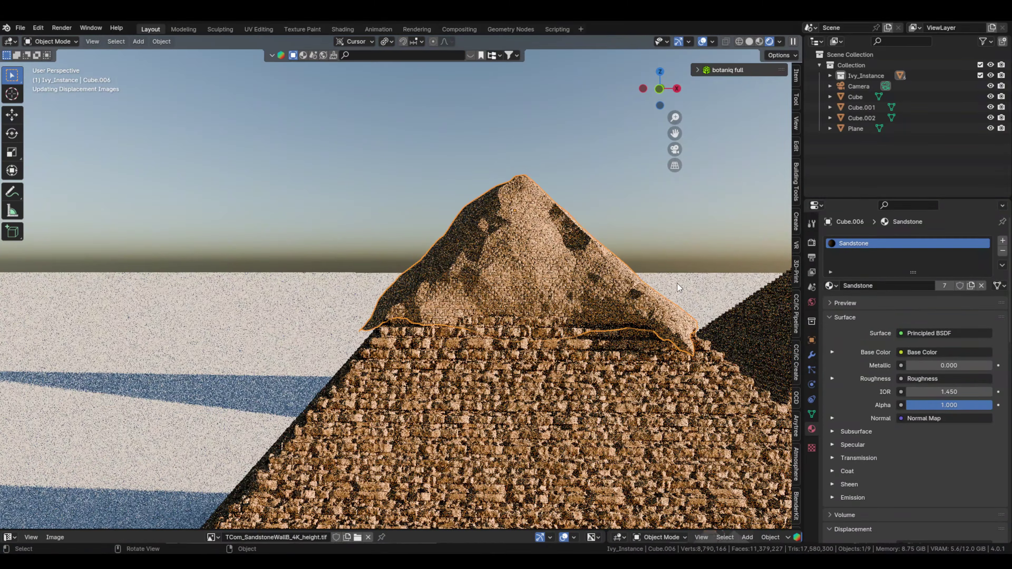
# Step: Scale the peak's UVs on the brick texture in the Image Editor and shade it smooth
pyautogui.click(8, 537)
pyautogui.moveTo(478, 532); pyautogui.dragTo(478, 409)
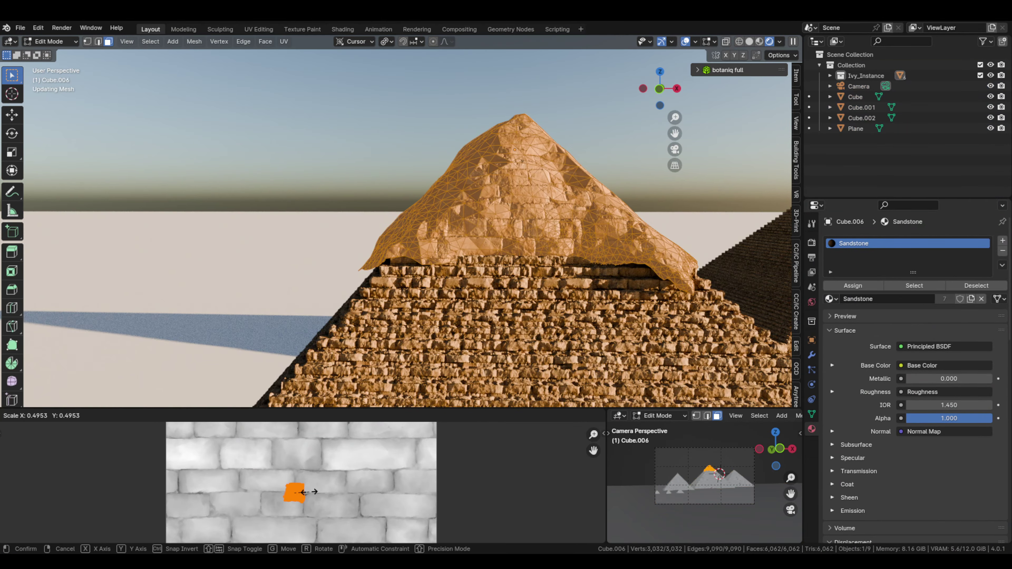
pyautogui.press('Tab')
pyautogui.press('s')
pyautogui.press('Tab')
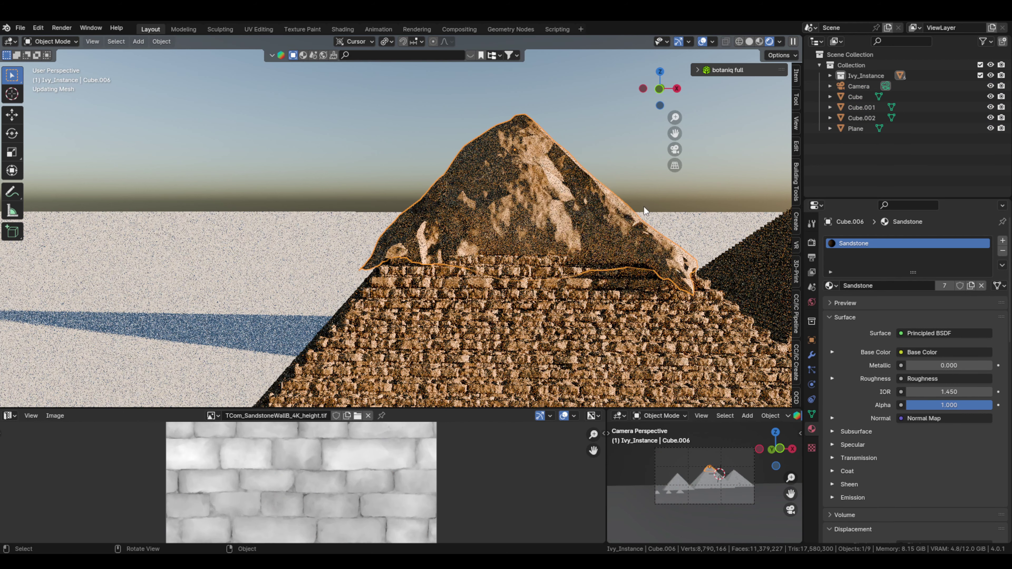
pyautogui.rightClick(644, 206)
pyautogui.click(632, 254)
# Step: Give the ground plane a new material and raise terrain with the Blob brush and Dyntopo
pyautogui.hotkey('shift', 'F3')
pyautogui.click(302, 415)
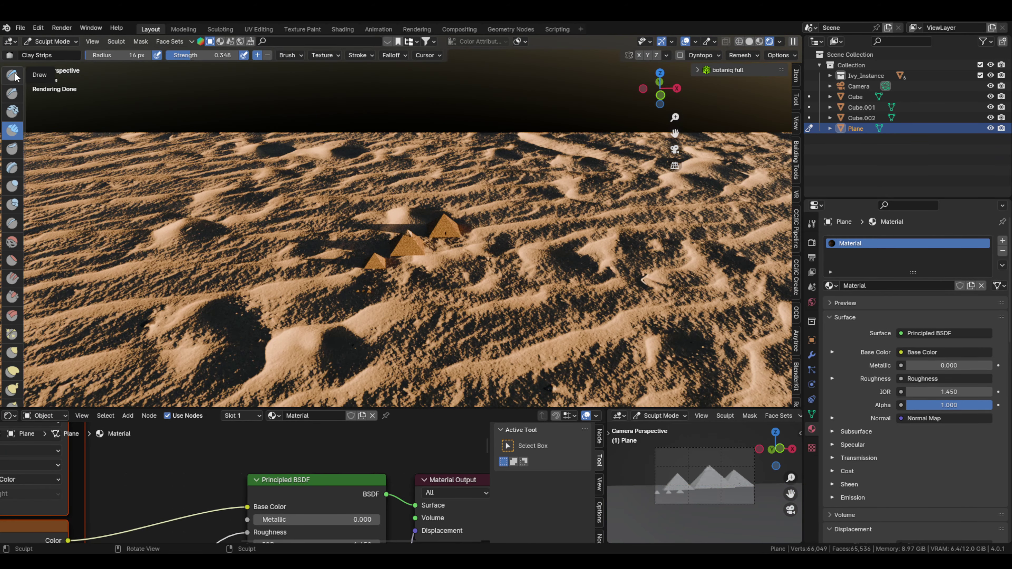
pyautogui.click(11, 203)
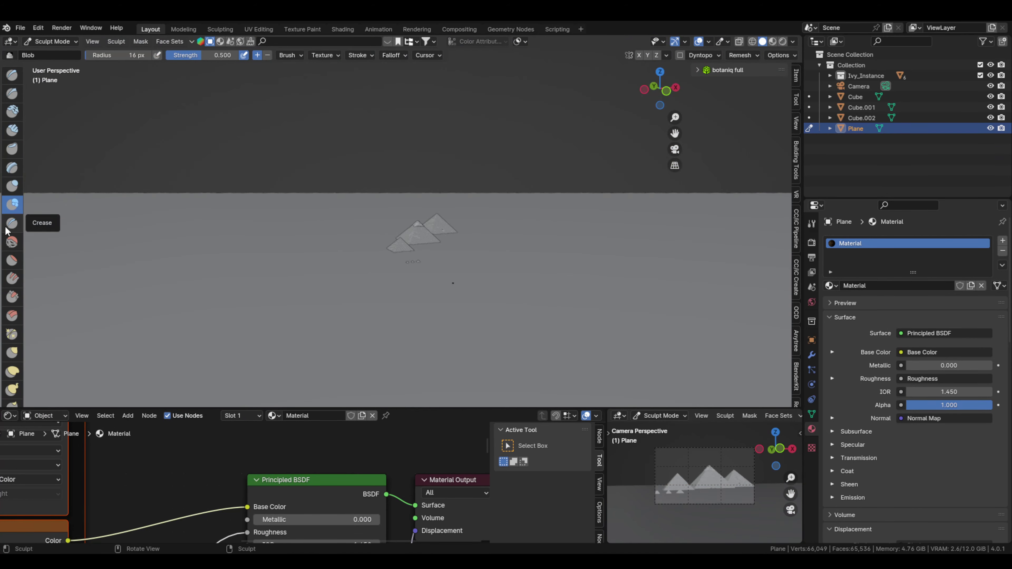
pyautogui.hotkey('ctrl', 'd')
pyautogui.scroll(3, 583, 279)
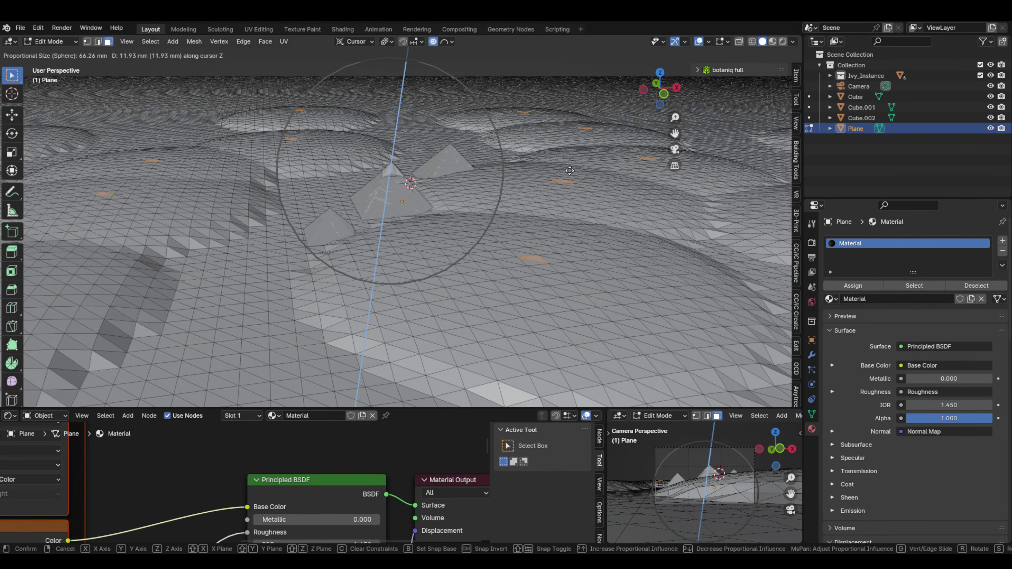
pyautogui.click(538, 223)
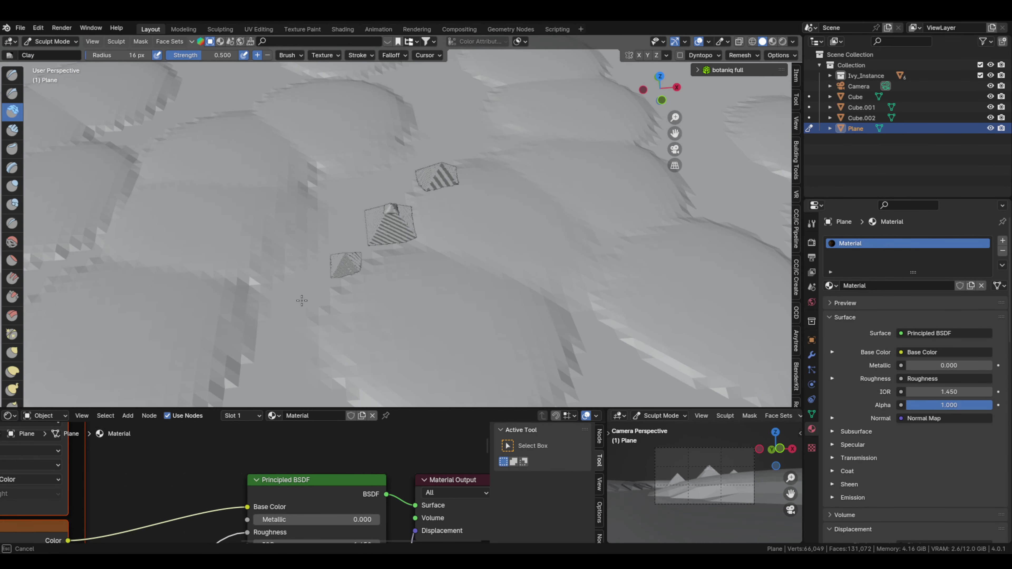
# Step: Check the sculpted dunes from above and through the camera, then return to Object Mode
pyautogui.moveTo(302, 301); pyautogui.dragTo(418, 207, button='middle')
pyautogui.scroll(-5, 486, 254)
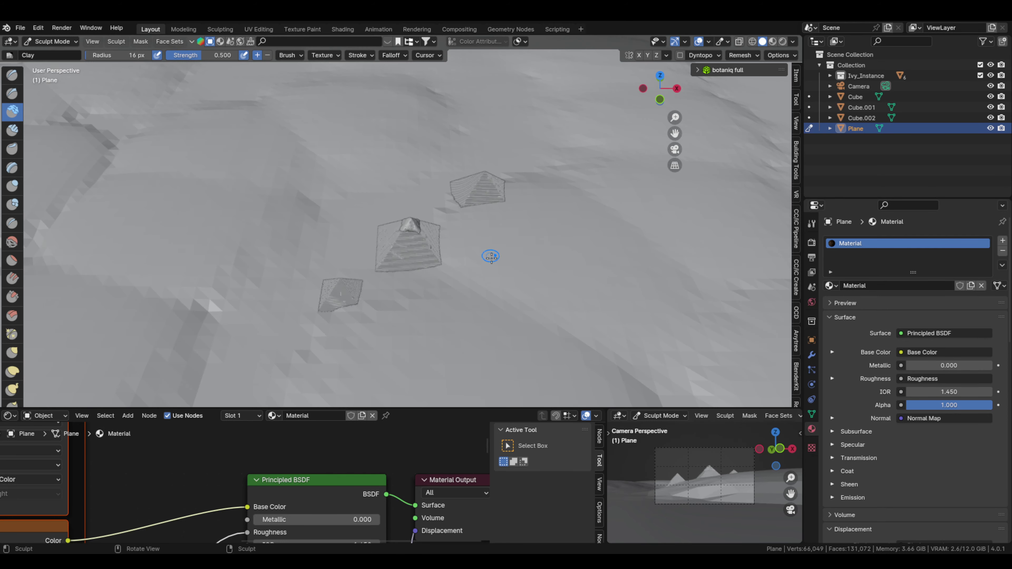
pyautogui.scroll(4, 486, 253)
pyautogui.moveTo(486, 253); pyautogui.dragTo(598, 285, button='middle')
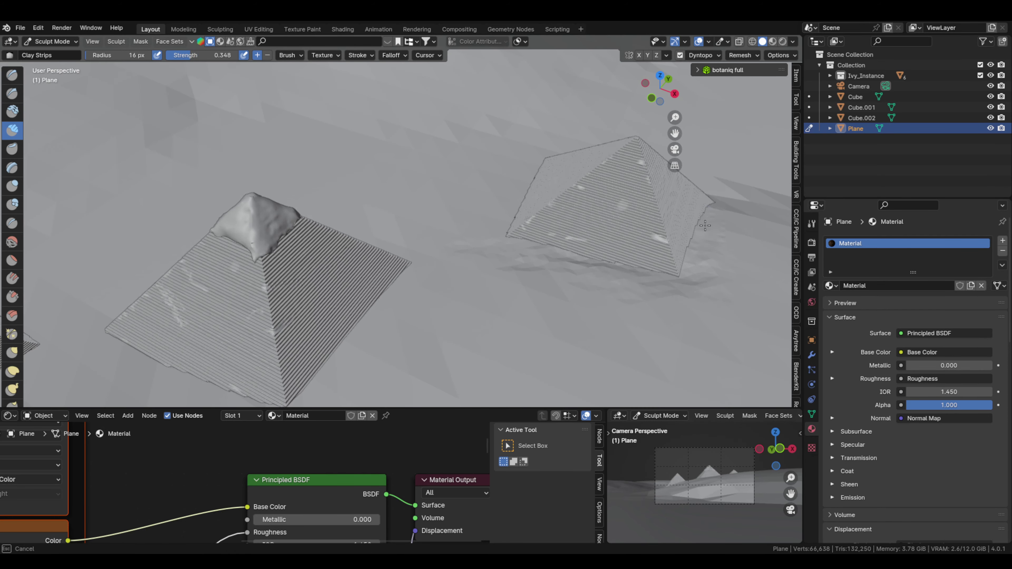
pyautogui.scroll(-3, 465, 238)
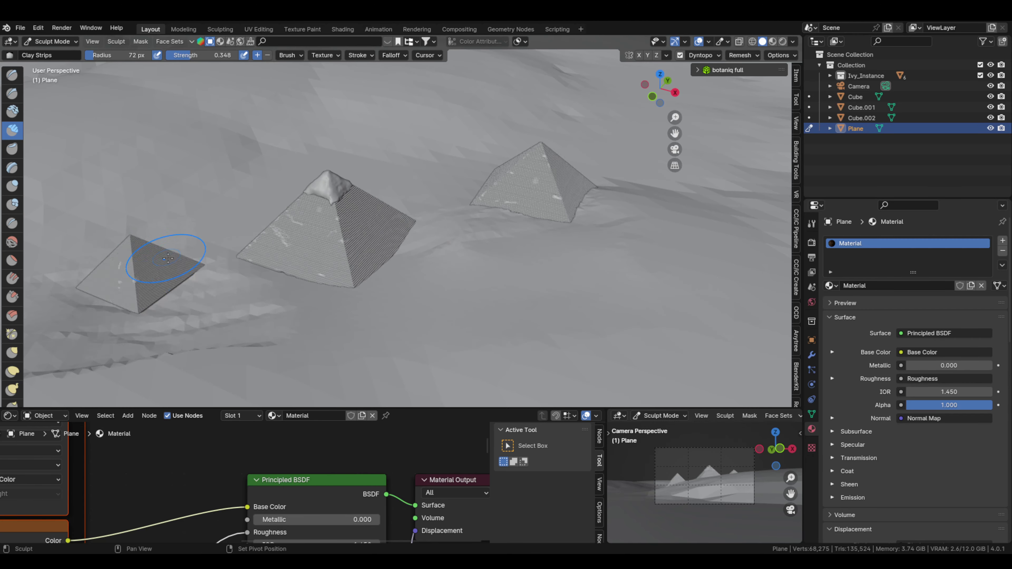
pyautogui.moveTo(168, 259)
pyautogui.mouseDown(button='middle')
pyautogui.moveTo(527, 344)
pyautogui.moveTo(611, 249)
pyautogui.moveTo(568, 303)
pyautogui.moveTo(497, 215)
pyautogui.mouseUp(button='middle')
pyautogui.press('KP_0')
pyautogui.press('KP_0')
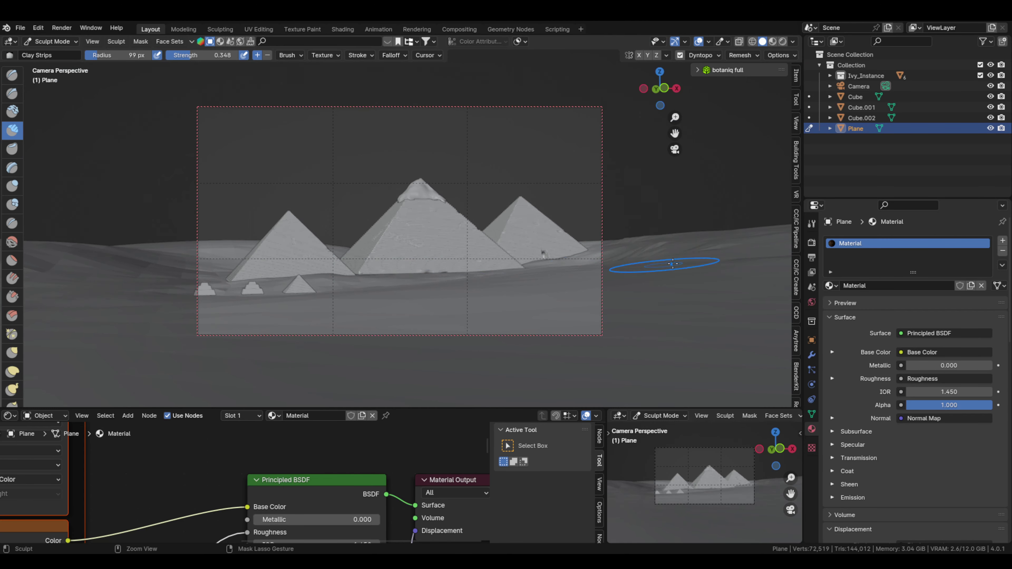
pyautogui.click(50, 41)
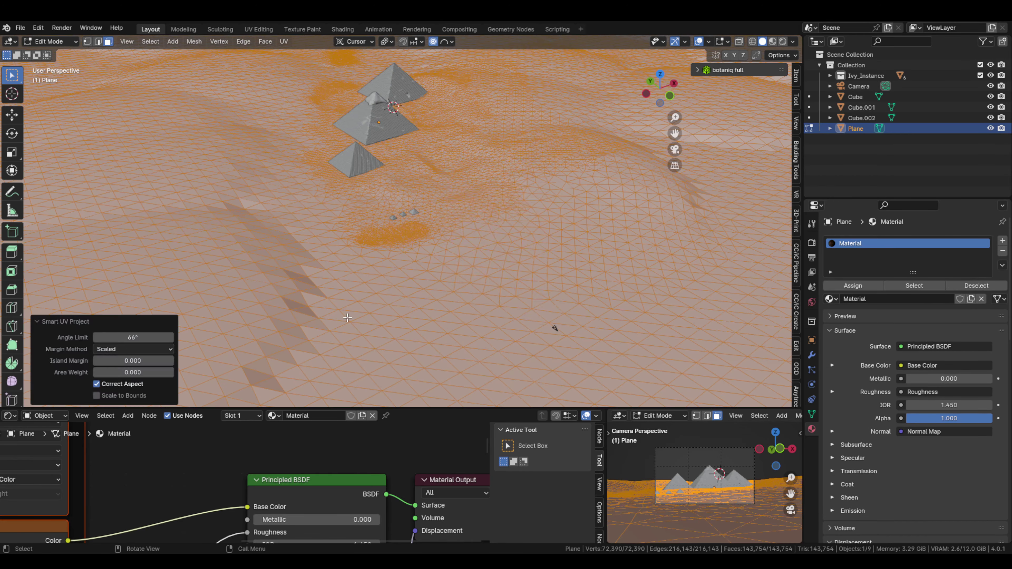
# Step: Preview the dune terrain in Rendered shading through the scene camera
pyautogui.moveTo(399, 239); pyautogui.dragTo(398, 199, button='middle')
pyautogui.click(769, 41)
pyautogui.scroll(5, 297, 489)
pyautogui.scroll(3, 297, 489)
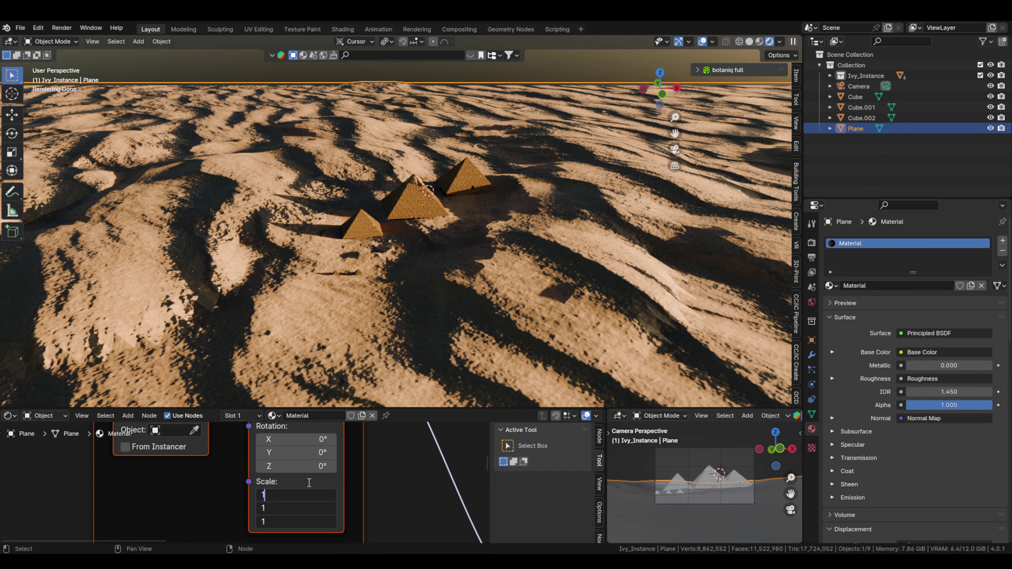
pyautogui.press('KP_0')
# Step: In Edit Mode, brush-select the ground faces in front of and around the pyramids
pyautogui.press('Tab')
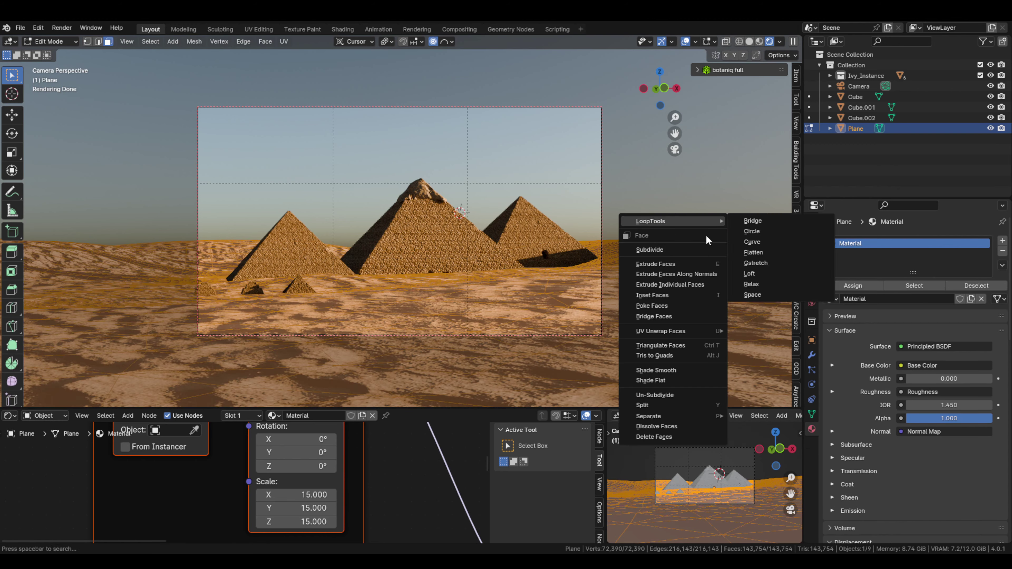
pyautogui.press('c')
pyautogui.press('Escape')
pyautogui.press('z')
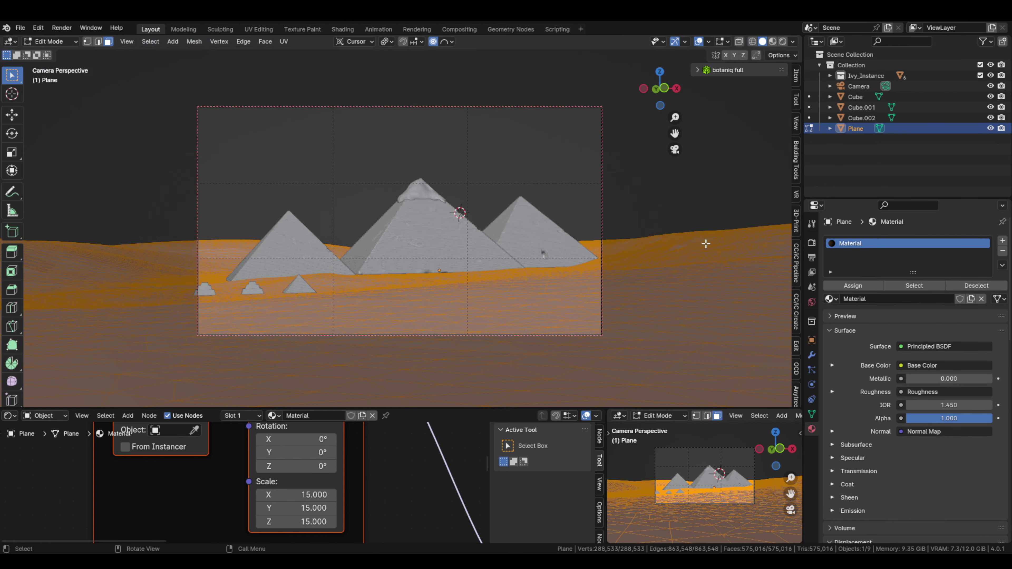
pyautogui.click(499, 324)
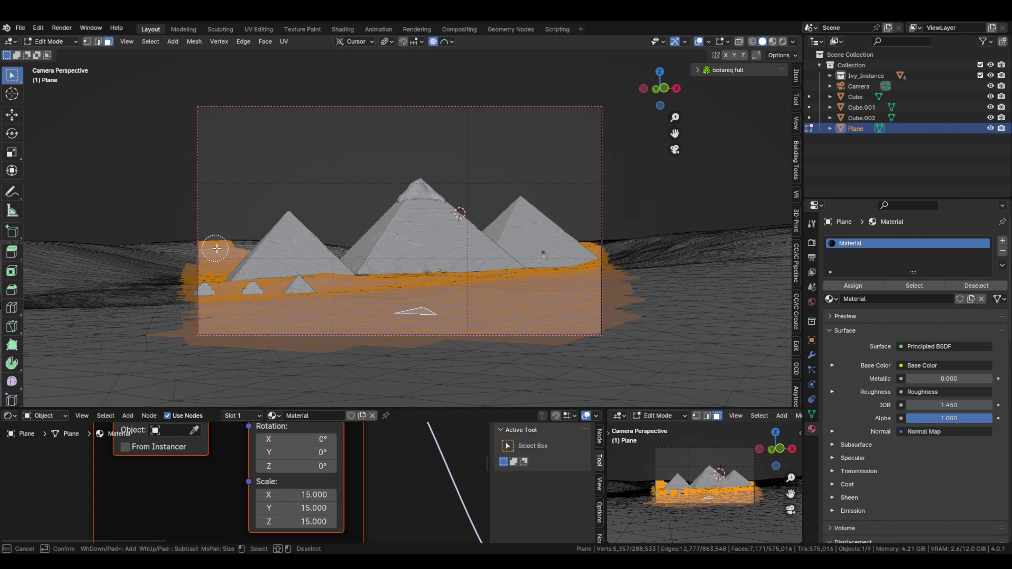
pyautogui.moveTo(652, 210); pyautogui.dragTo(438, 239, button='middle')
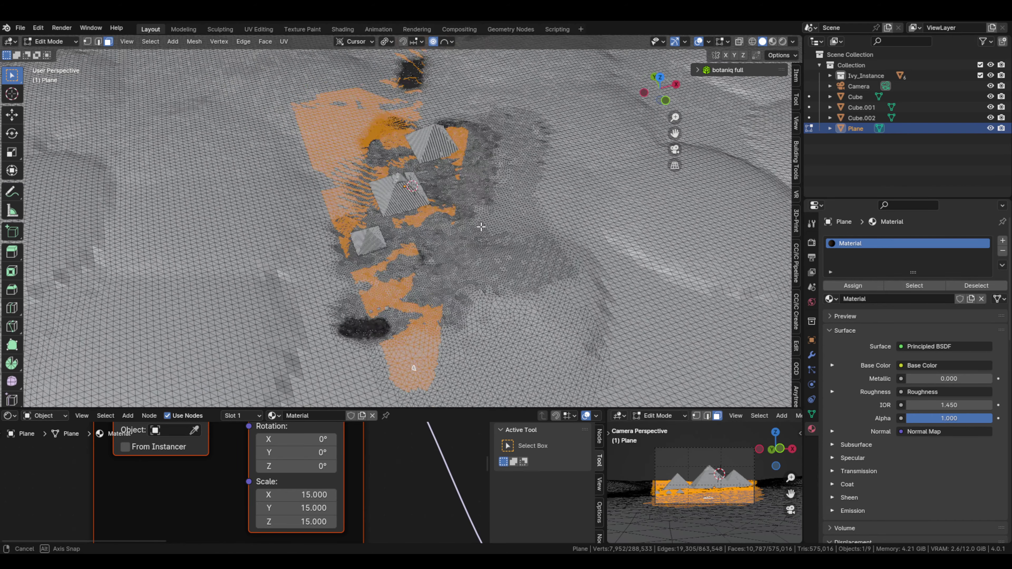
pyautogui.press('c')
pyautogui.moveTo(423, 207); pyautogui.dragTo(433, 247)
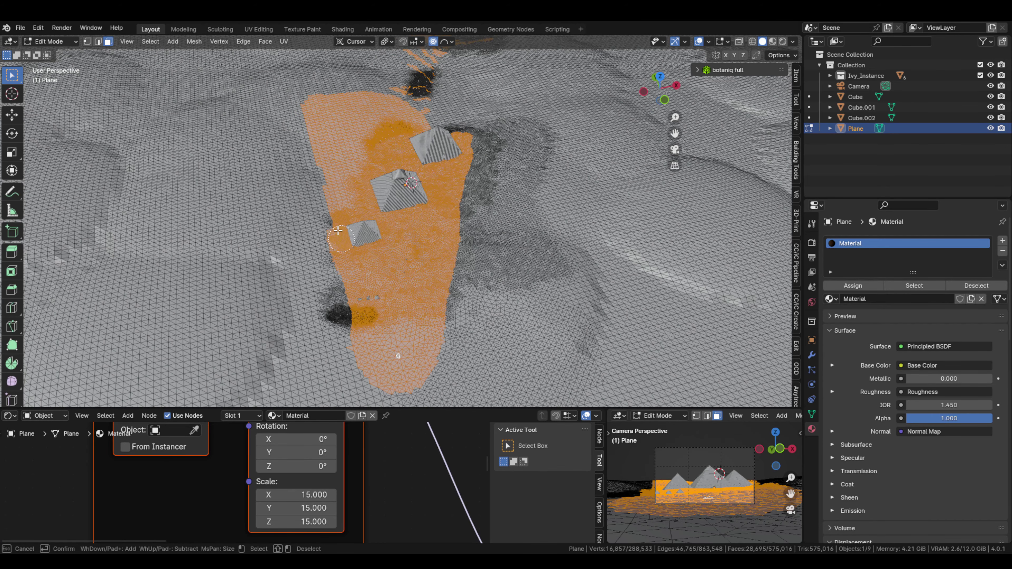
pyautogui.moveTo(366, 254); pyautogui.dragTo(327, 223, button='middle')
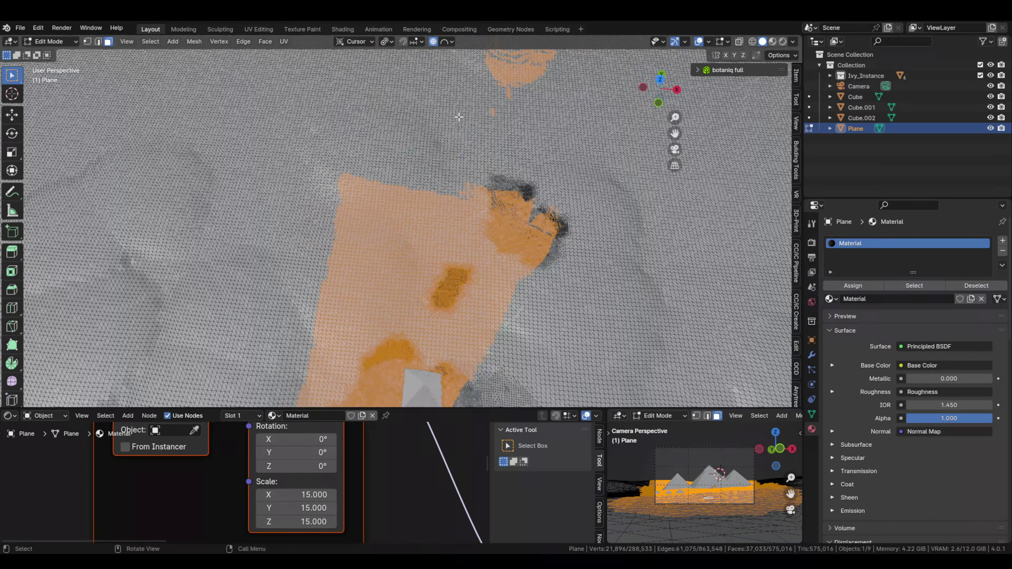
pyautogui.moveTo(359, 215); pyautogui.dragTo(290, 209)
pyautogui.moveTo(528, 215); pyautogui.dragTo(542, 176, button='middle')
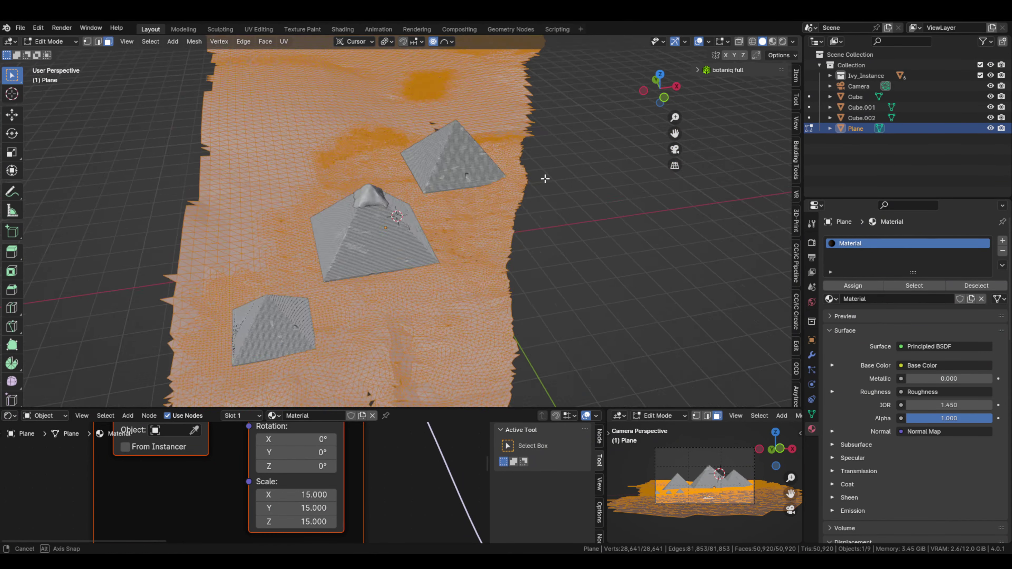
# Step: Return to Object Mode, view the camera in Rendered shading, and select the Camera
pyautogui.rightClick(530, 215)
pyautogui.press('Escape')
pyautogui.press('Tab')
pyautogui.press('KP_0')
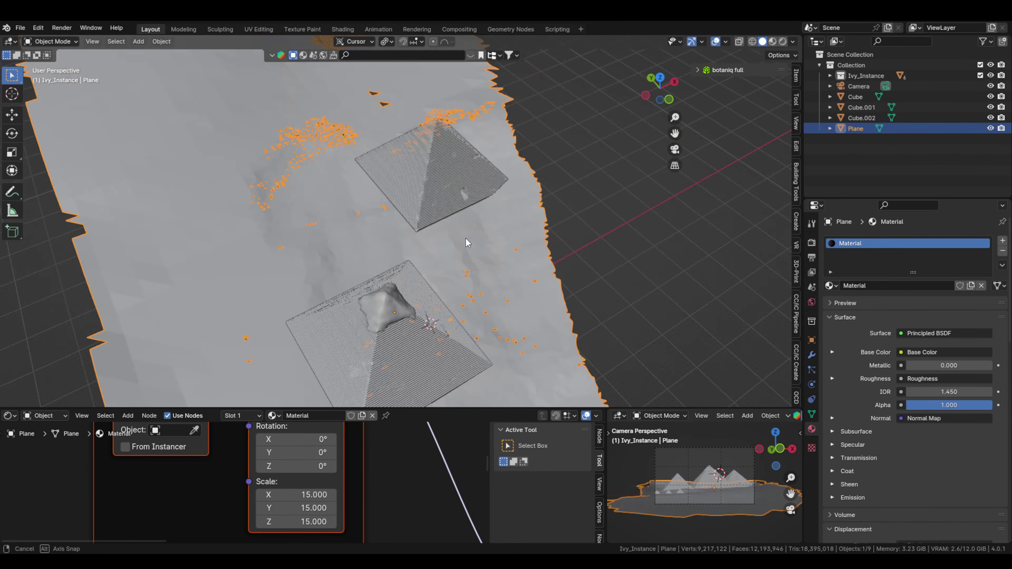
pyautogui.press('z')
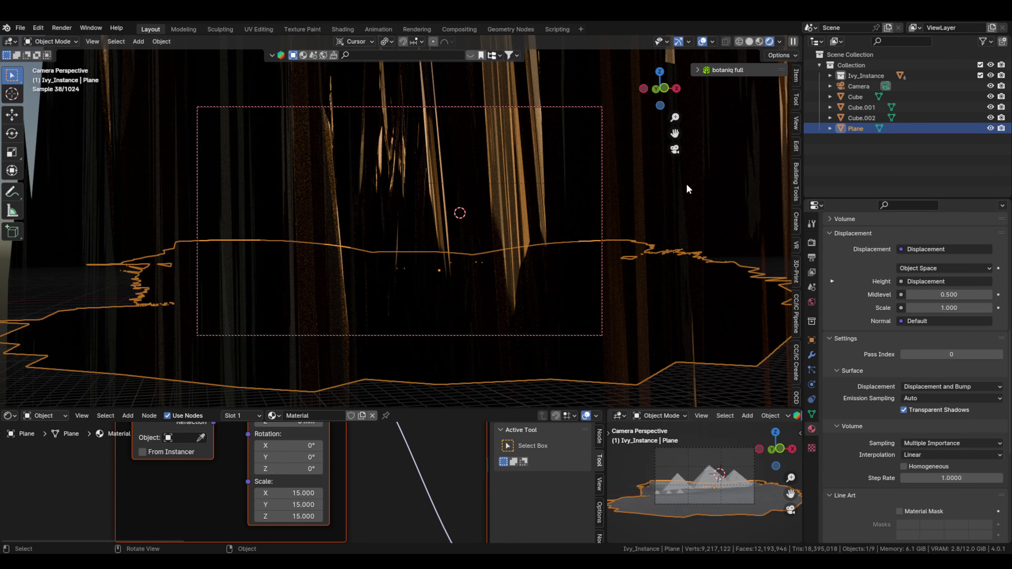
pyautogui.moveTo(454, 467); pyautogui.dragTo(320, 475, button='middle')
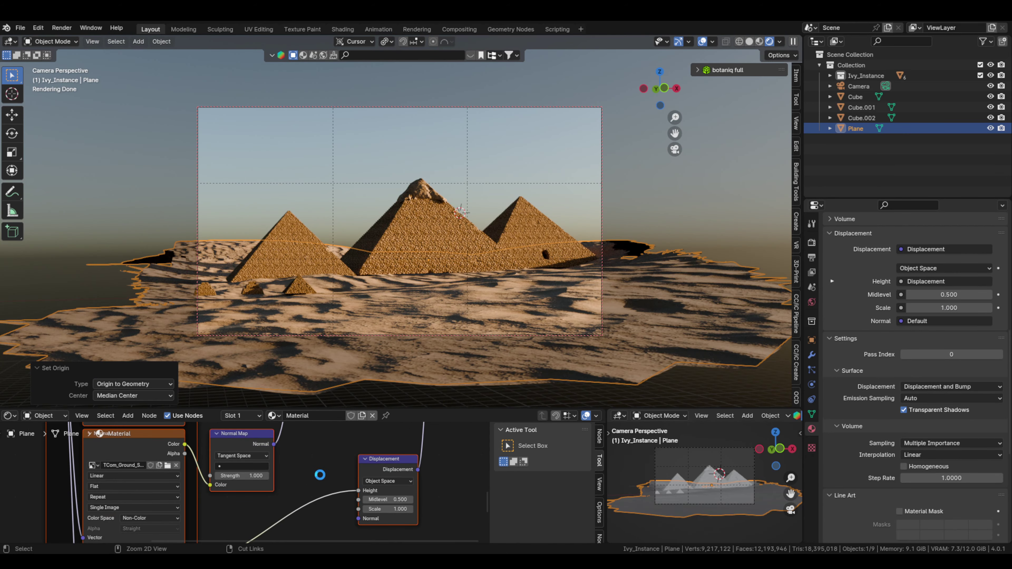
pyautogui.click(859, 86)
pyautogui.moveTo(581, 254); pyautogui.dragTo(581, 273, button='middle')
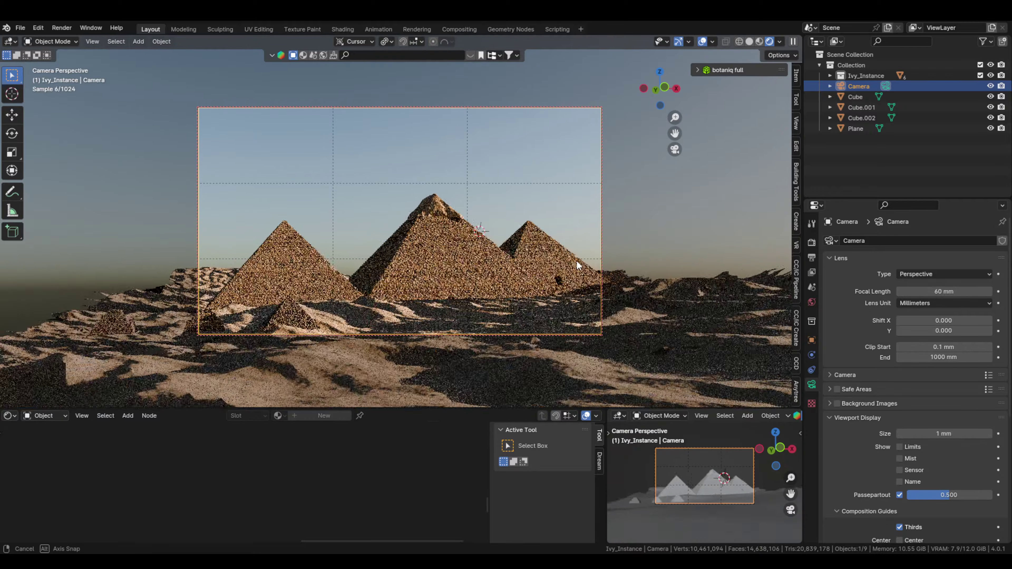
# Step: Add a cube on the middle pyramid's top and enter face editing
pyautogui.press('KP_0')
pyautogui.moveTo(291, 177)
pyautogui.mouseDown(button='middle')
pyautogui.moveTo(406, 206)
pyautogui.moveTo(442, 198)
pyautogui.mouseUp(button='middle')
pyautogui.hotkey('shift', 'a')
pyautogui.press('z')
pyautogui.press('Tab')
pyautogui.press('3')
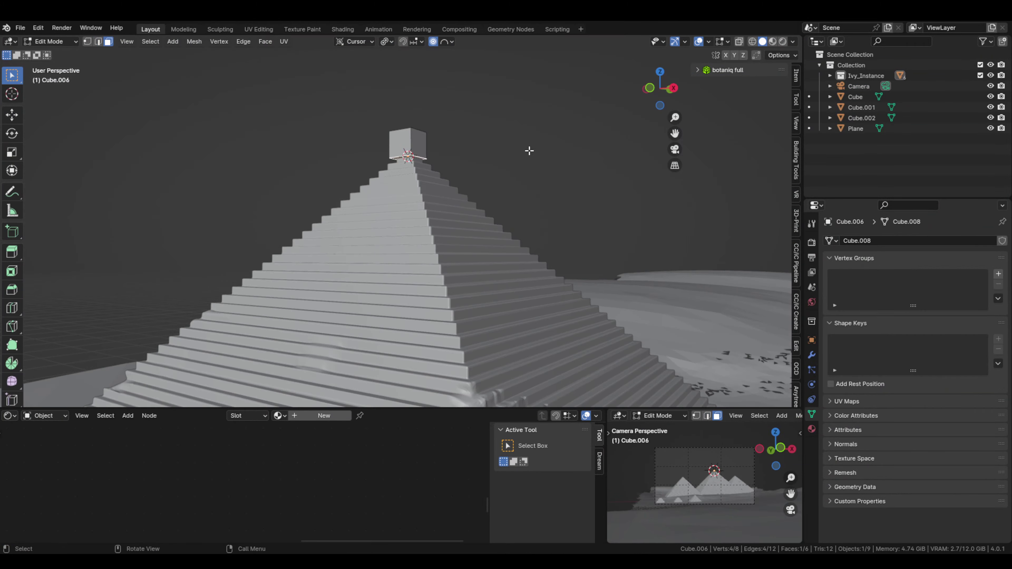
# Step: Raise the cube's top face vertically and shrink it to a point to form the cap
pyautogui.press('g')
pyautogui.press('z')
pyautogui.press('Return')
pyautogui.press('s')
pyautogui.press('KP_0')
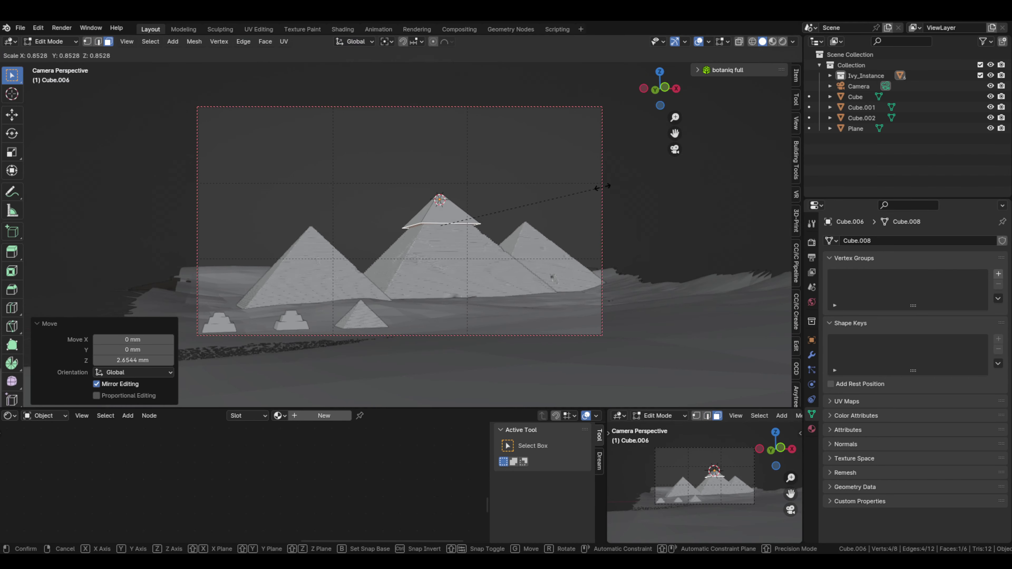
pyautogui.click(567, 218)
pyautogui.moveTo(569, 220); pyautogui.dragTo(402, 149, button='middle')
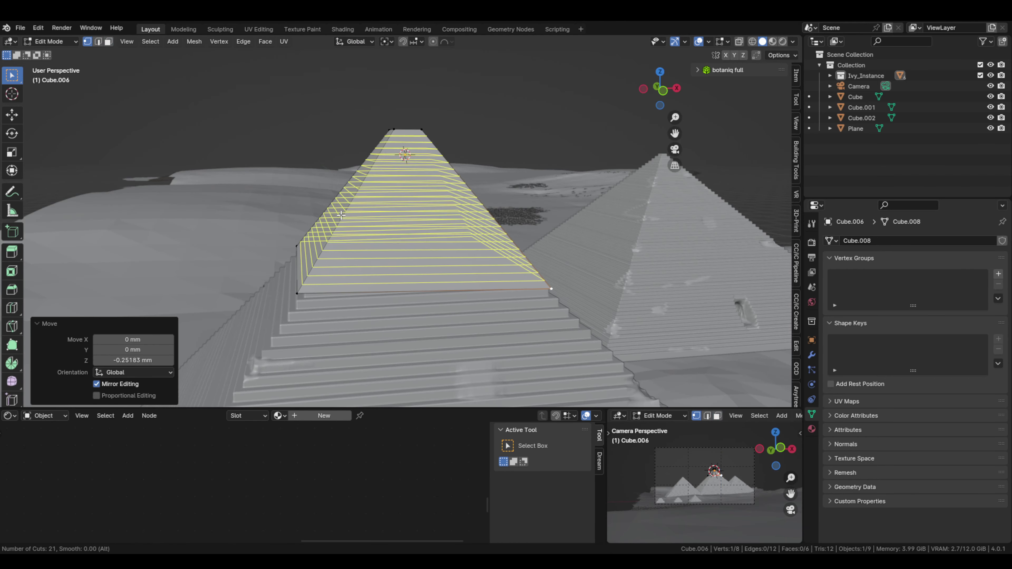
# Step: Loop-cut the cap into horizontal bands and select alternate bands
pyautogui.press('l')
pyautogui.keyDown('alt'); pyautogui.click(414, 276); pyautogui.keyUp('alt')
pyautogui.moveTo(414, 276)
pyautogui.mouseDown(button='middle')
pyautogui.moveTo(527, 294)
pyautogui.moveTo(493, 260)
pyautogui.mouseUp(button='middle')
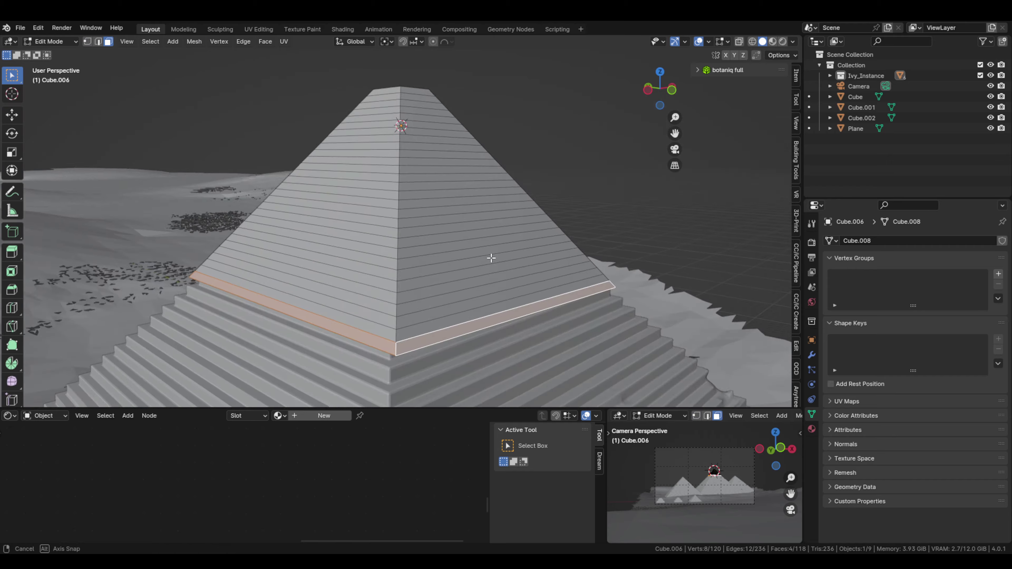
pyautogui.press('s')
pyautogui.click(459, 294)
pyautogui.keyDown('ctrl'); pyautogui.click(401, 235); pyautogui.keyUp('ctrl')
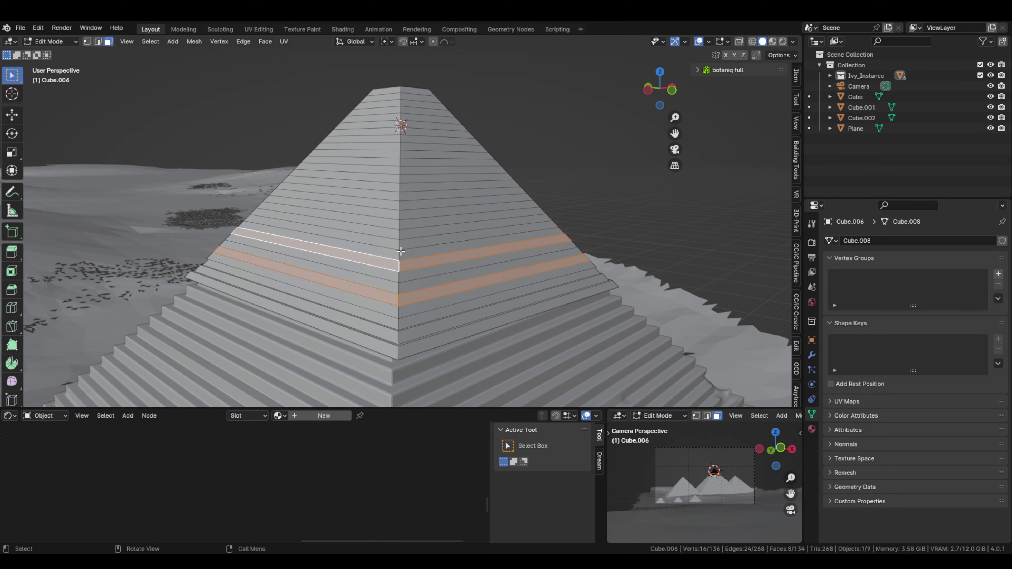
pyautogui.keyDown('ctrl'); pyautogui.click(438, 176); pyautogui.keyUp('ctrl')
pyautogui.moveTo(438, 176)
pyautogui.mouseDown(button='middle')
pyautogui.moveTo(391, 131)
pyautogui.moveTo(512, 208)
pyautogui.mouseUp(button='middle')
# Step: Set the cap's origin, assign the Sandstone material, and preview with rendered shading
pyautogui.press('Tab')
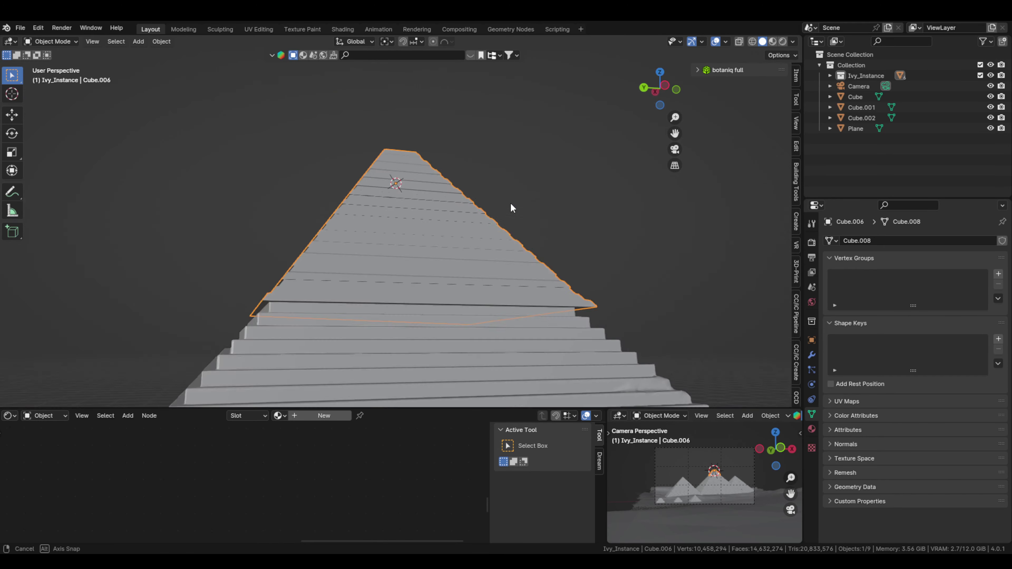
pyautogui.rightClick(431, 232)
pyautogui.click(518, 244)
pyautogui.click(51, 41)
pyautogui.click(812, 430)
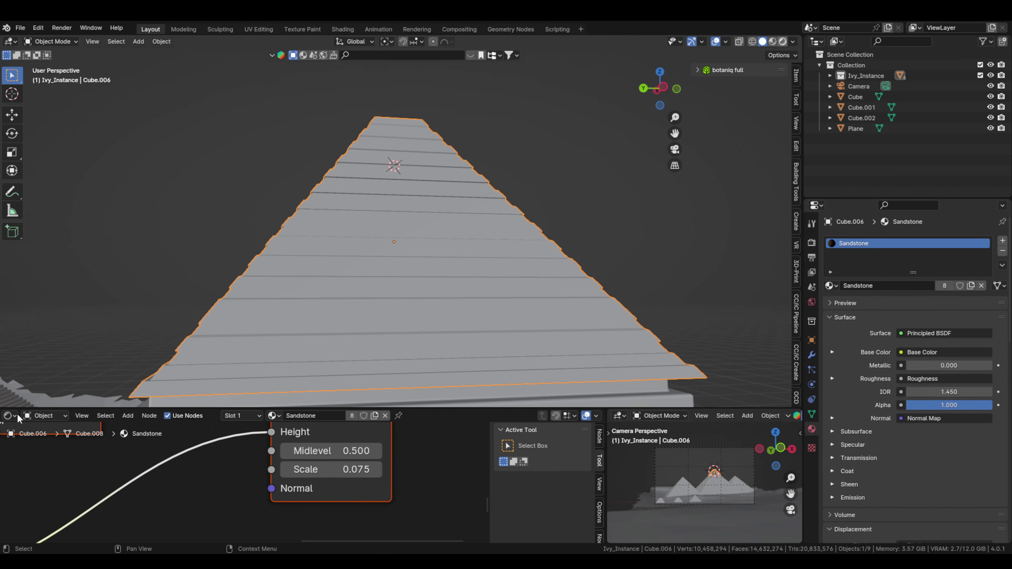
pyautogui.hotkey('shift', 'F10')
pyautogui.click(783, 41)
# Step: Insert a Hue/Saturation/Value node on the Sandstone Base Color link
pyautogui.press('KP_0')
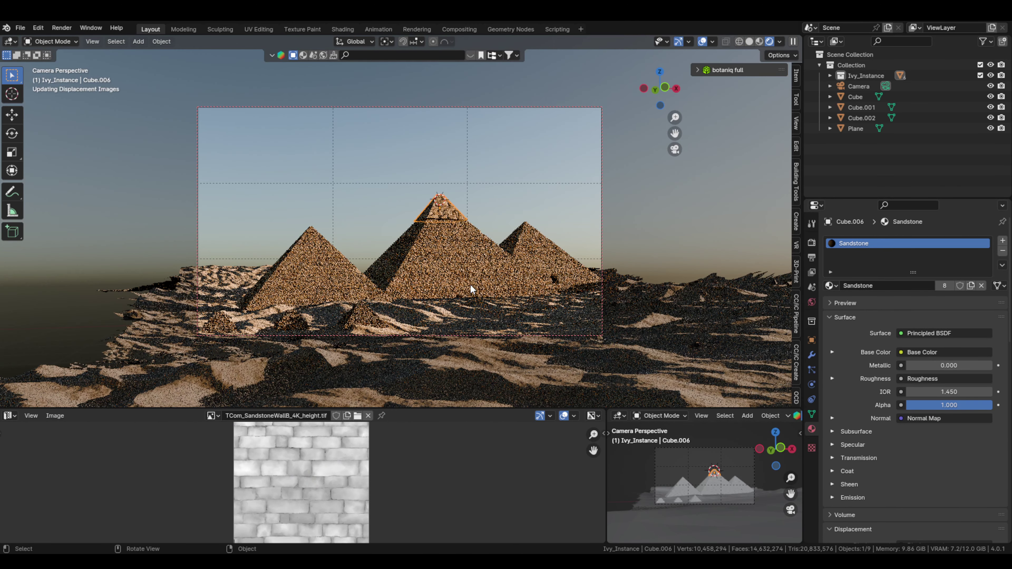
pyautogui.hotkey('shift', 'F3')
pyautogui.hotkey('shift', 'a')
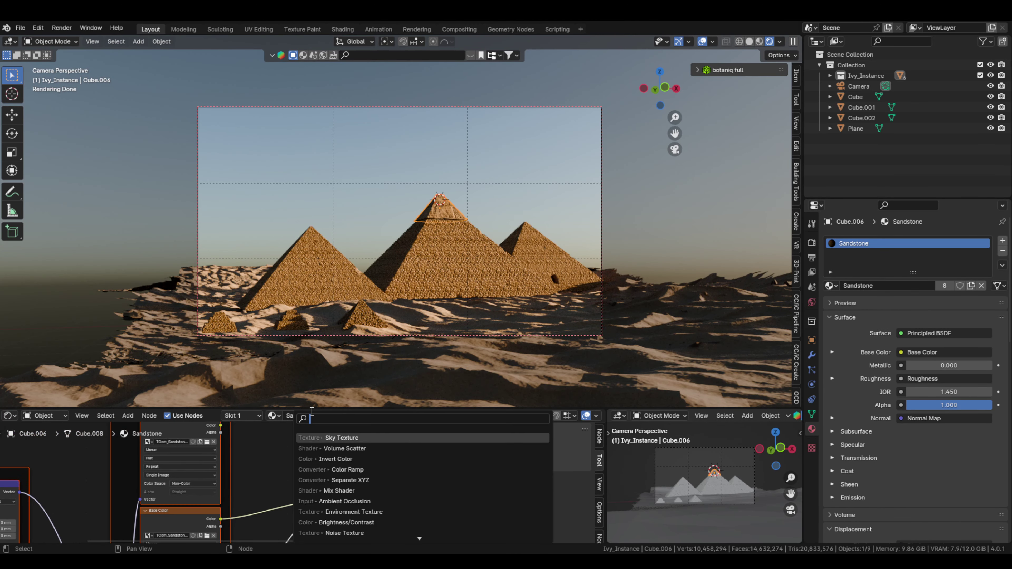
pyautogui.write('hue')
pyautogui.press('Return')
pyautogui.click(339, 487)
pyautogui.scroll(5, 339, 486)
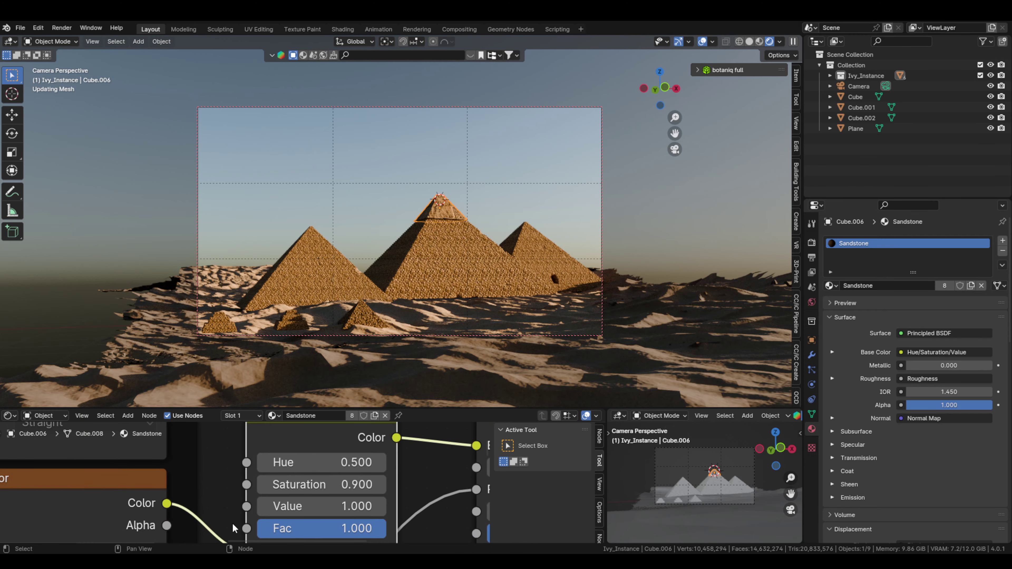
# Step: Drag cloud 2012 from the Asset Browser into the sky, shrink it, and place it upper left
pyautogui.click(8, 419)
pyautogui.click(34, 367)
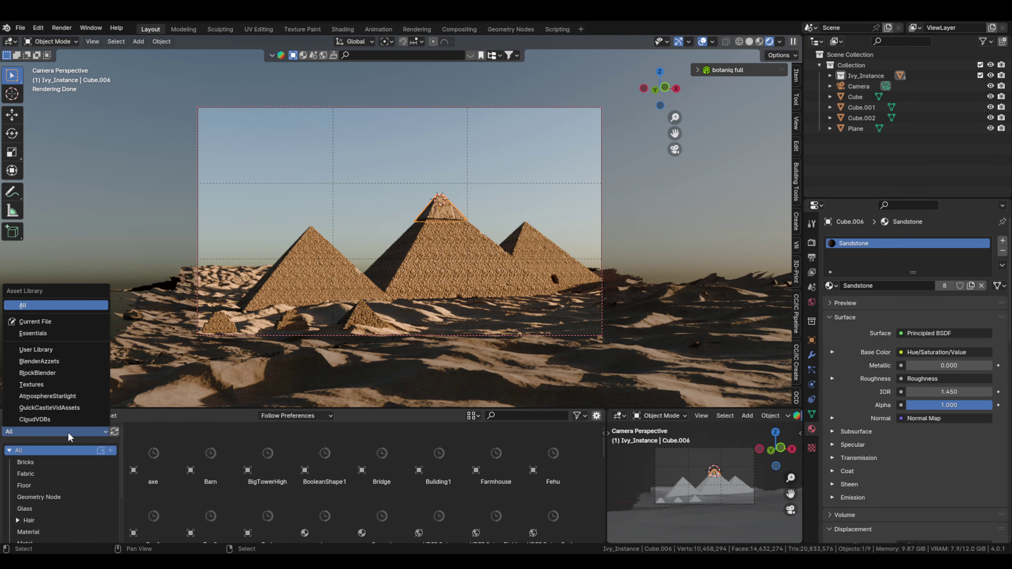
pyautogui.moveTo(325, 469); pyautogui.dragTo(263, 144)
pyautogui.press('s')
pyautogui.press('g')
pyautogui.click(380, 172)
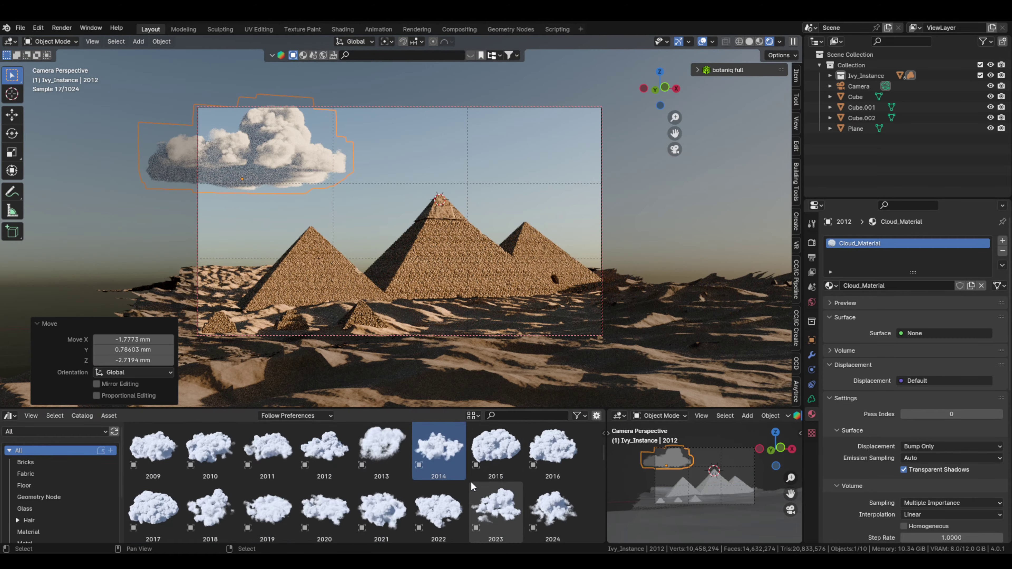
pyautogui.scroll(-5, 359, 478)
# Step: Add clouds 2037 and 2038 to the sky and adjust cloud 2038's position and height
pyautogui.moveTo(381, 508); pyautogui.dragTo(438, 179)
pyautogui.moveTo(432, 512); pyautogui.dragTo(678, 119)
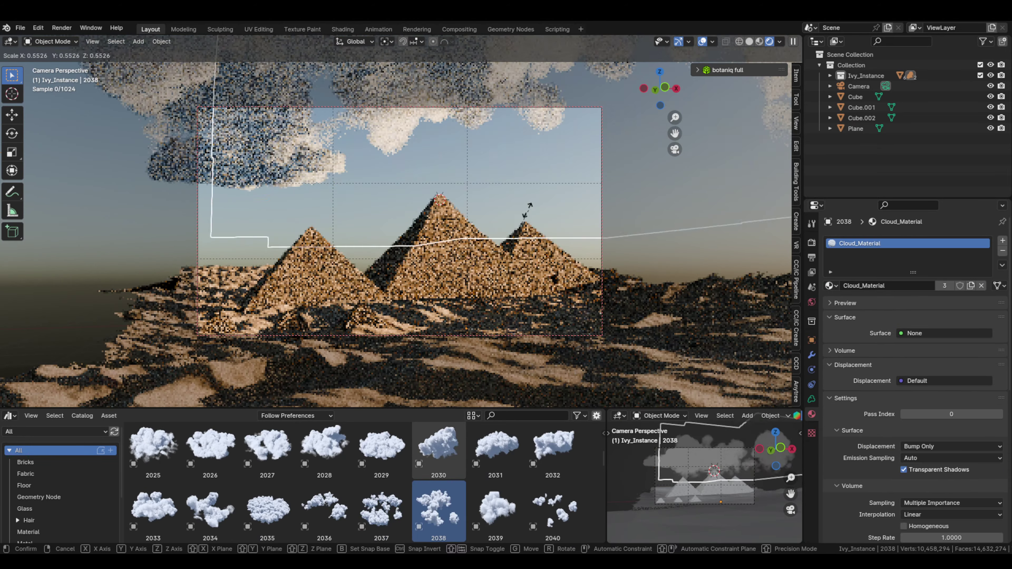
pyautogui.press('g')
pyautogui.click(718, 113)
pyautogui.moveTo(717, 113); pyautogui.dragTo(490, 165, button='middle')
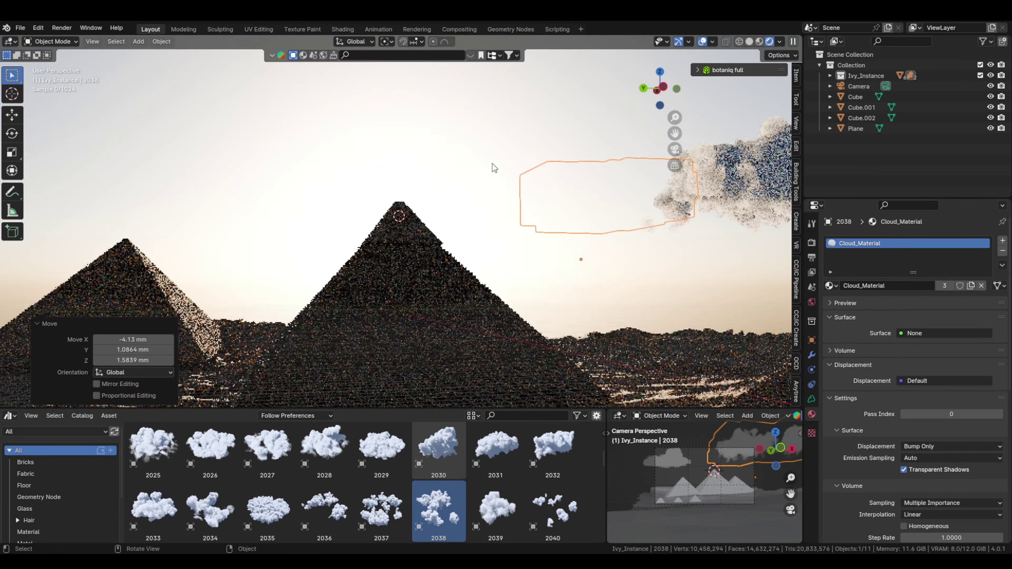
pyautogui.press('g')
pyautogui.press('z')
pyautogui.click(357, 224)
pyautogui.press('KP_0')
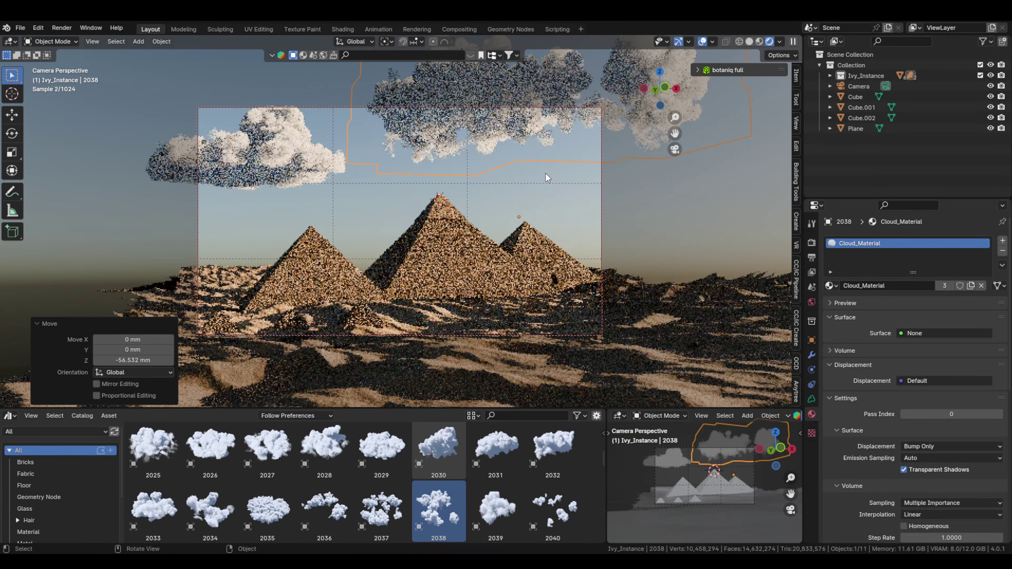
# Step: Place cloud 2026 into the sky and shift it along the Y axis
pyautogui.moveTo(210, 450); pyautogui.dragTo(593, 211)
pyautogui.press('g')
pyautogui.press('y')
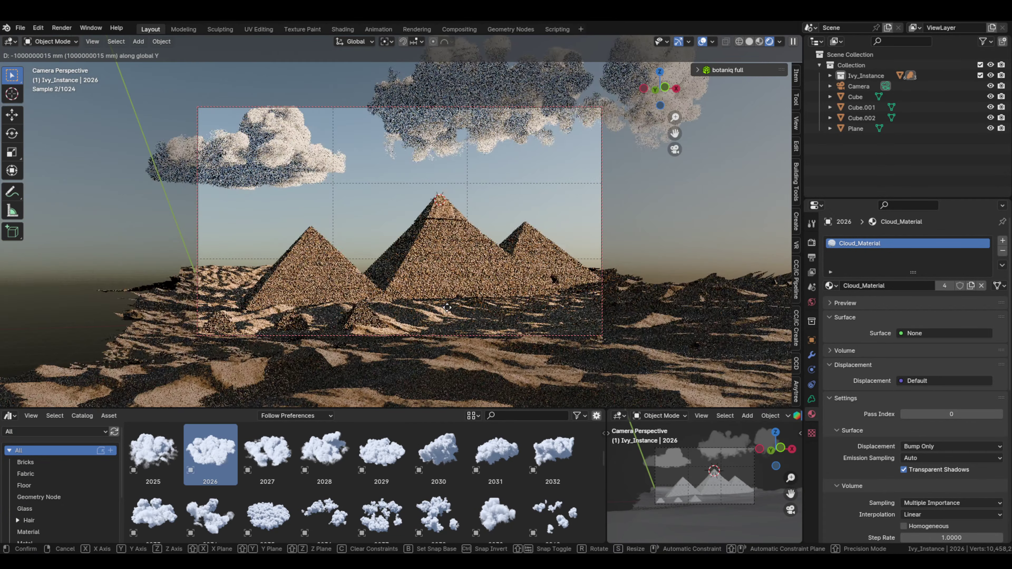
pyautogui.click(525, 341)
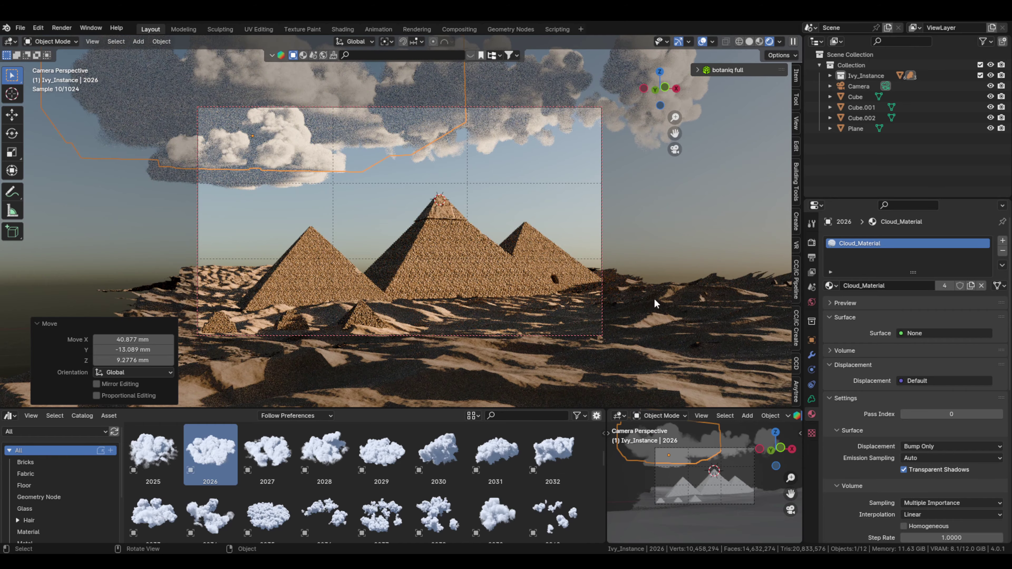
# Step: Add a new cube and scale it up to enclose the camera's view
pyautogui.hotkey('shift', 'a')
pyautogui.press('s')
pyautogui.click(321, 423)
pyautogui.hotkey('shift', 'F3')
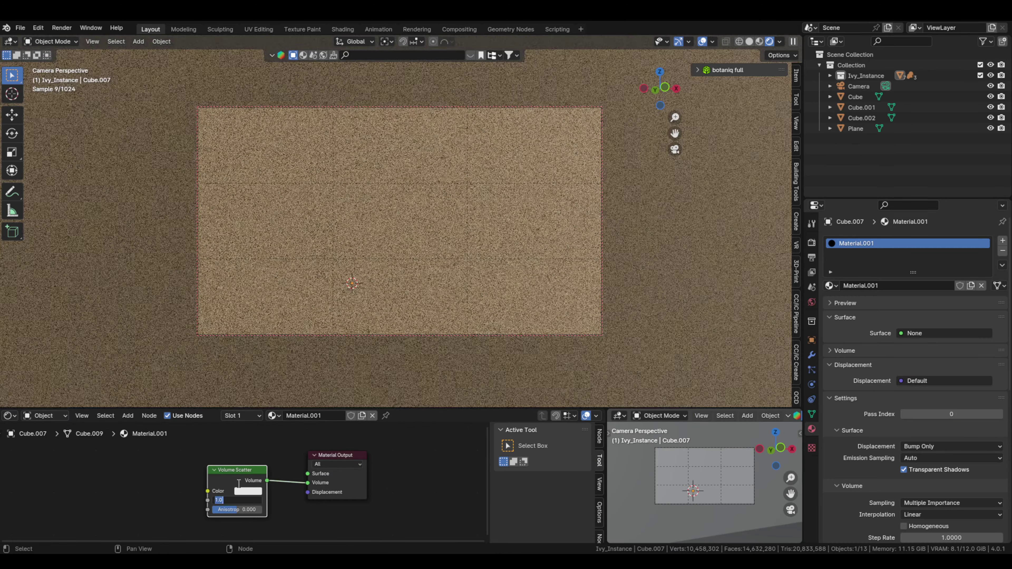
# Step: Feed a Volume Scatter node into the cube's Volume and set the colour management Look to High Contrast
pyautogui.moveTo(232, 500); pyautogui.dragTo(244, 510)
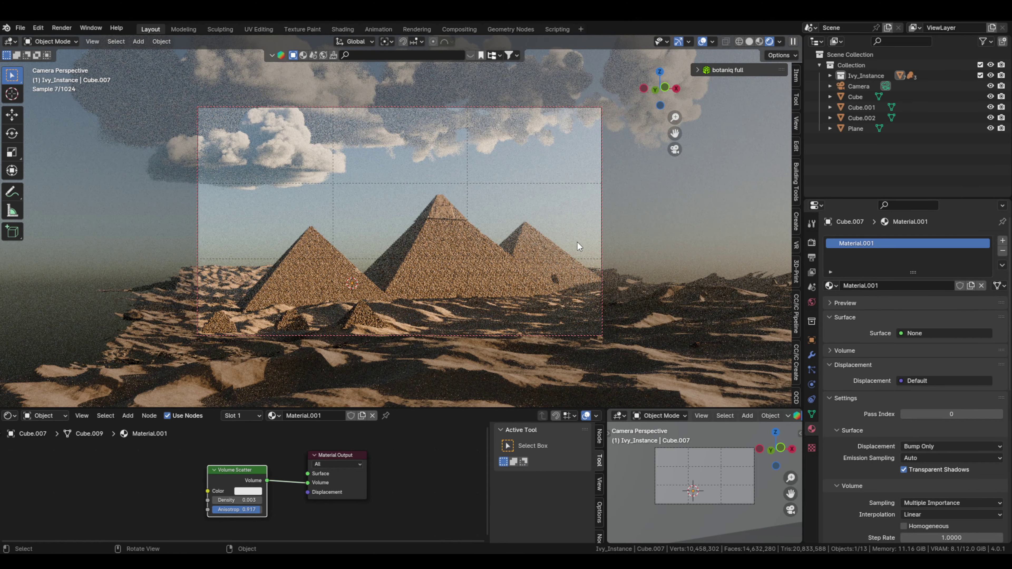
pyautogui.click(812, 243)
pyautogui.click(948, 467)
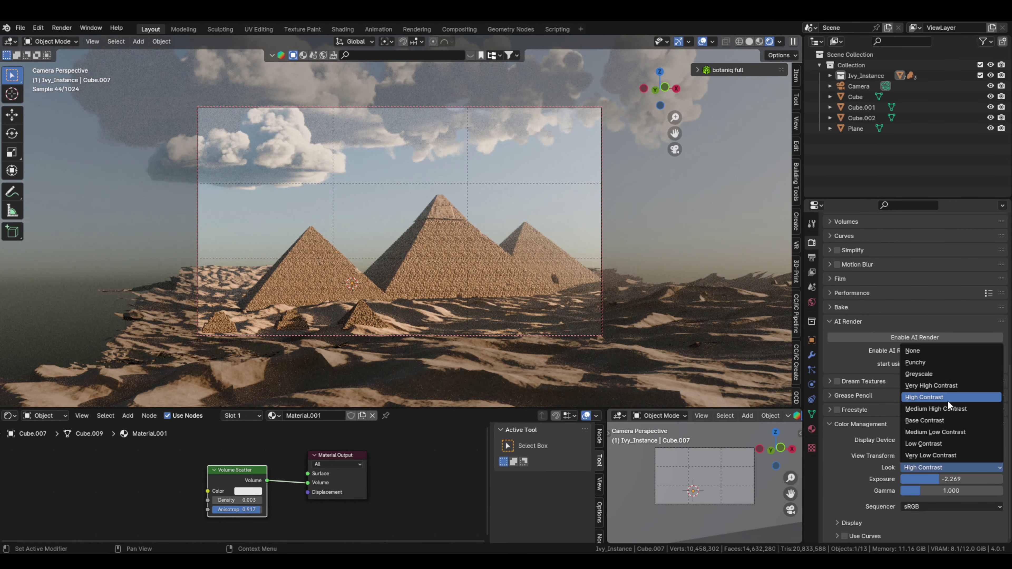
pyautogui.scroll(10, 911, 272)
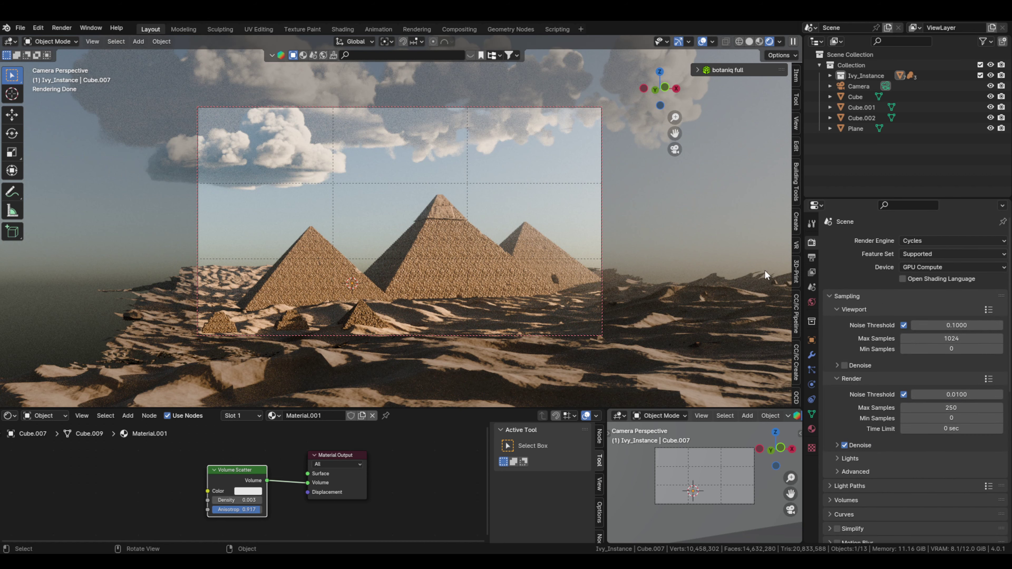